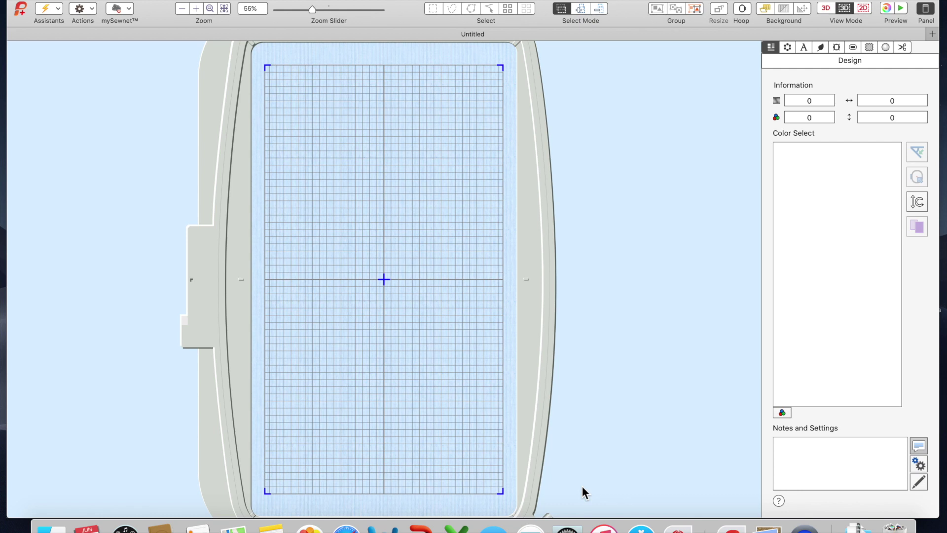
Step: Switch to the Letter tab and open the font tools list beside the Font preview
left_click(803, 47)
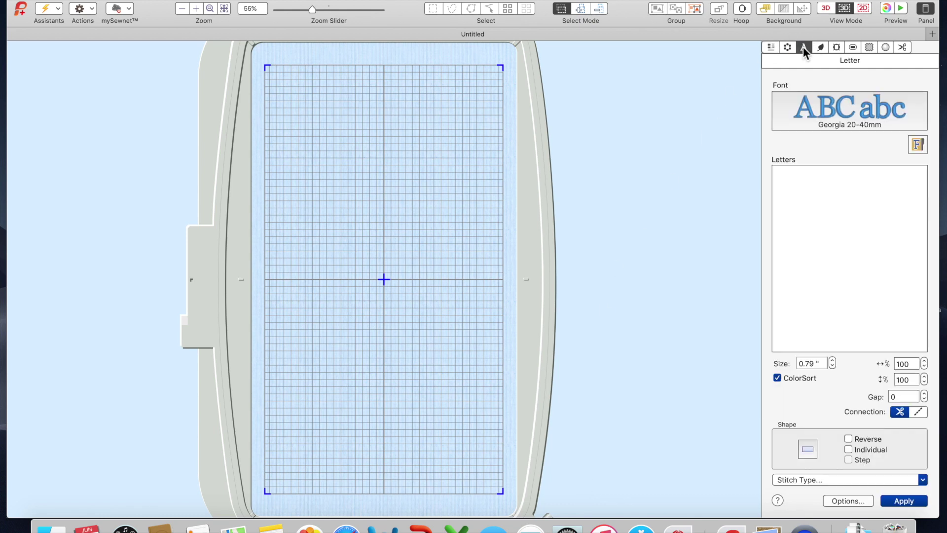
left_click(919, 143)
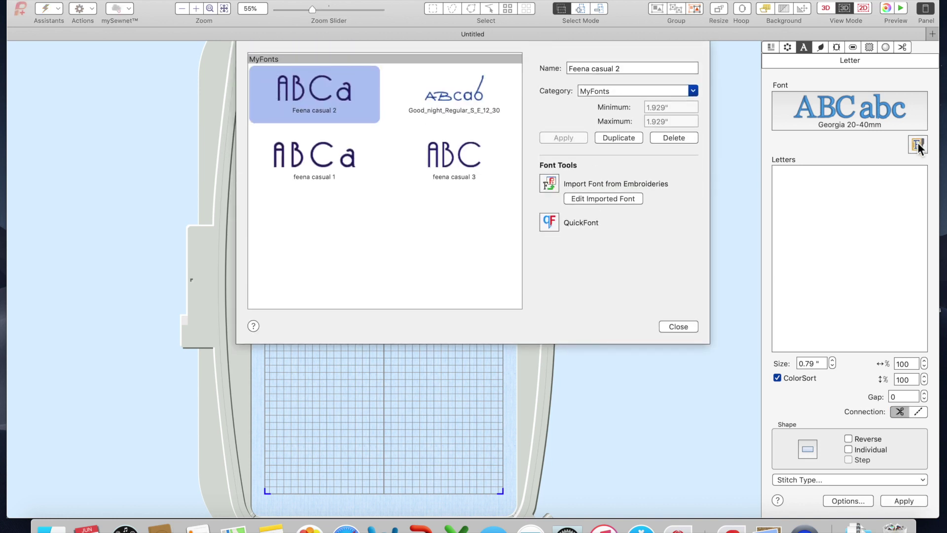
Step: Start an Import Font from Embroideries font named 'feena casual 4'
left_click(551, 183)
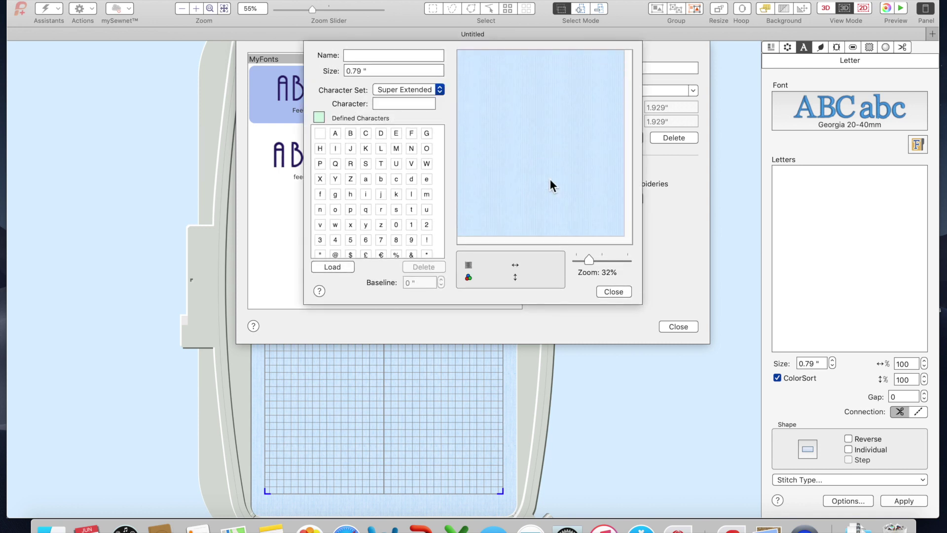
type("f")
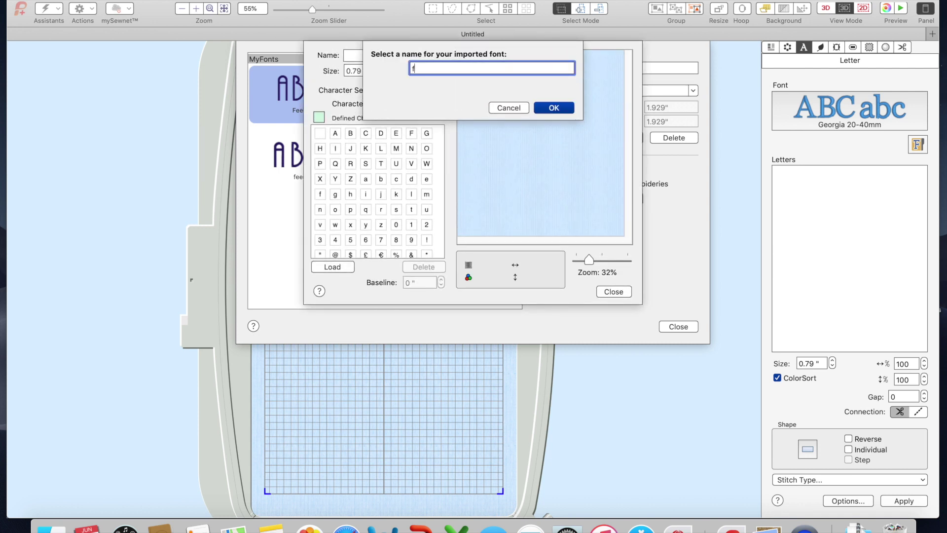
type("eena casual 4")
left_click(563, 106)
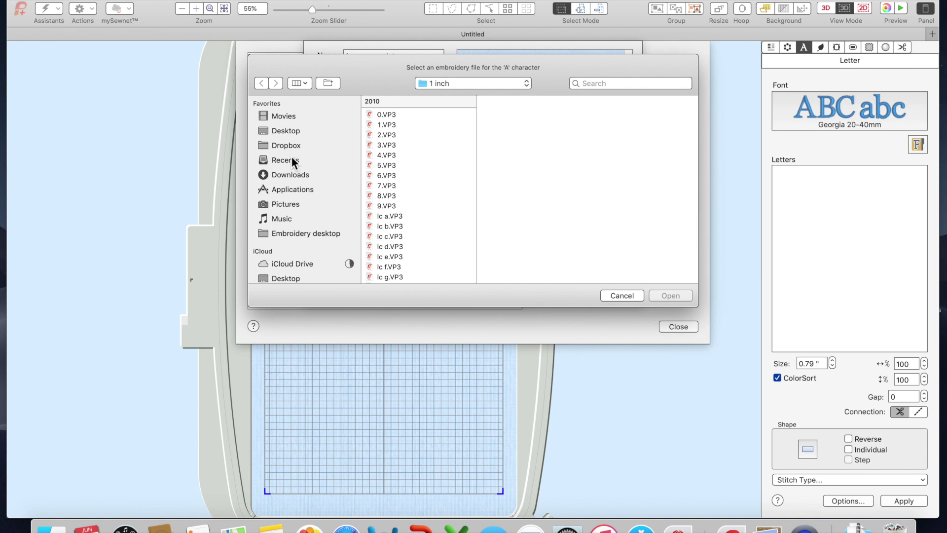
Step: Load UC A.VP3 from Desktop > 4 inch as the A character
left_click(282, 129)
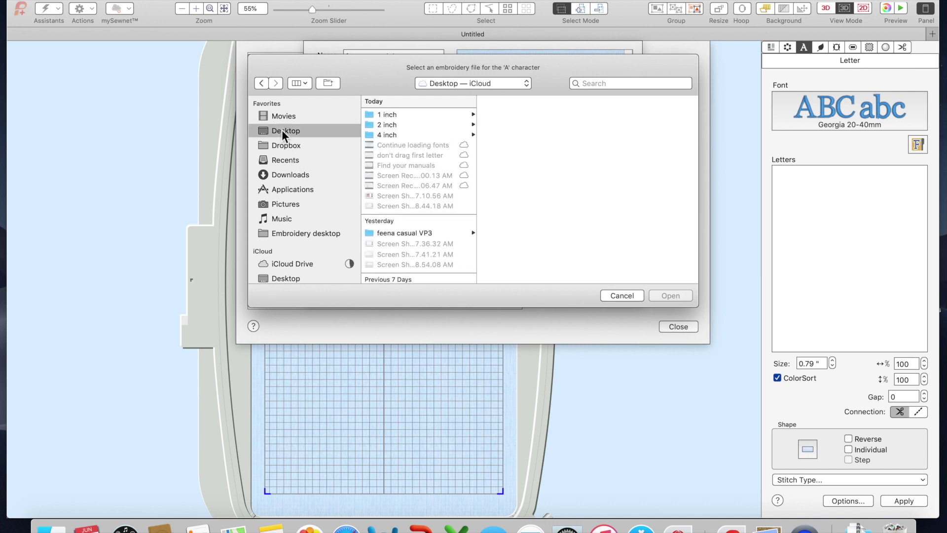
left_click(379, 135)
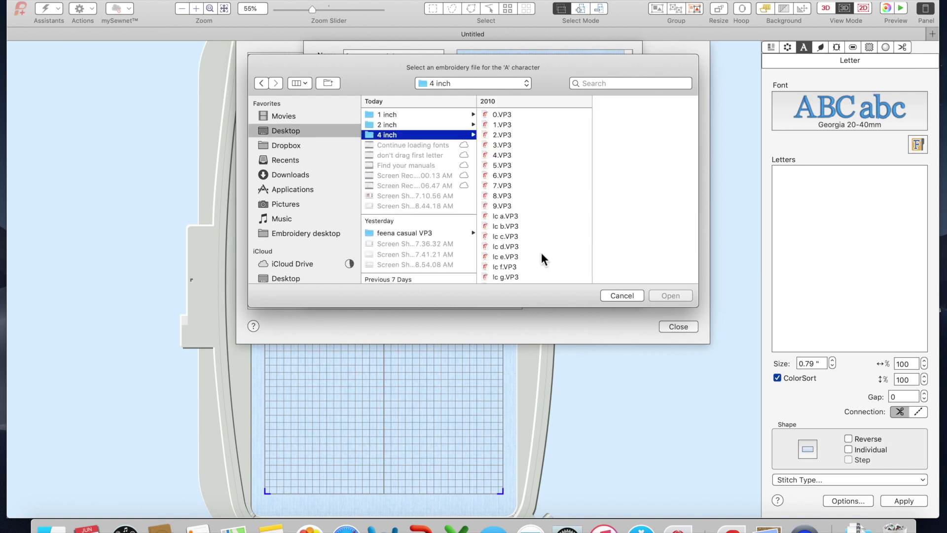
scroll(549, 267, "down", 5)
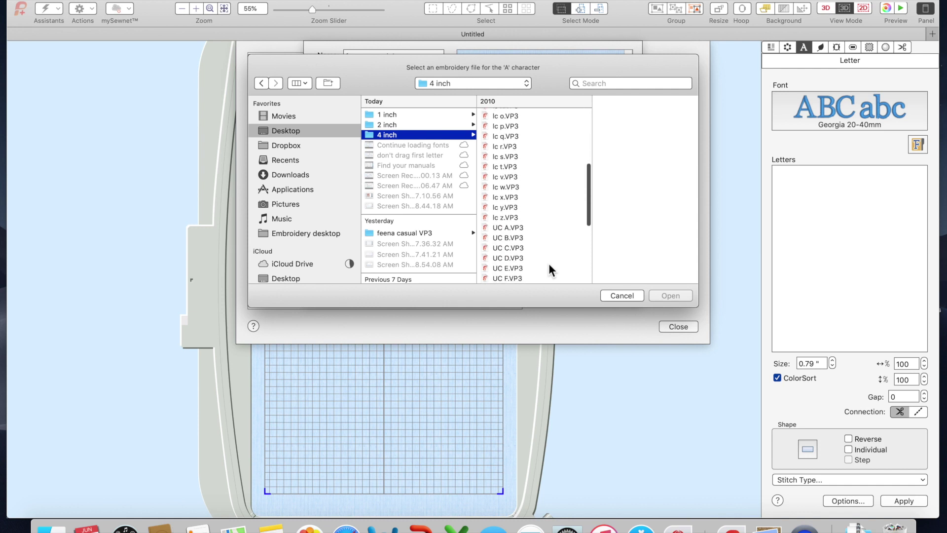
left_click(513, 212)
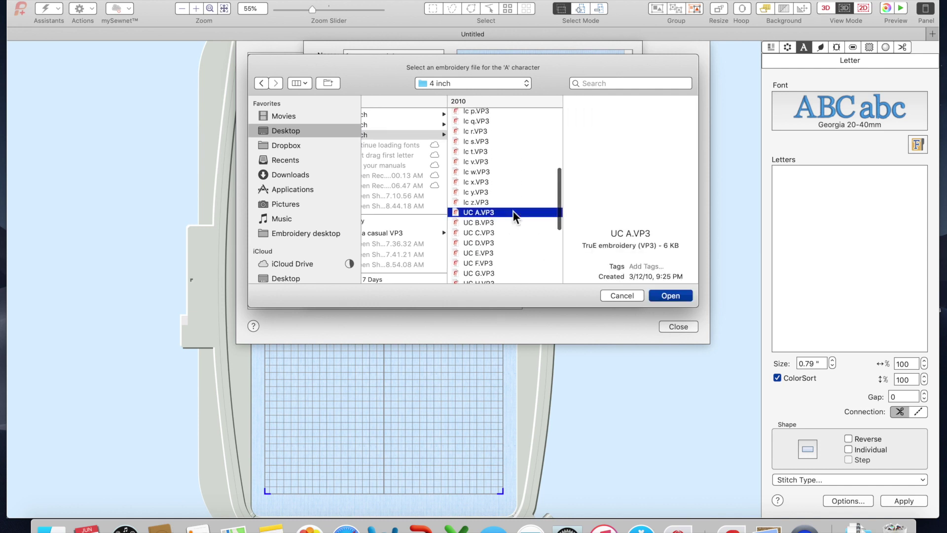
left_click(671, 296)
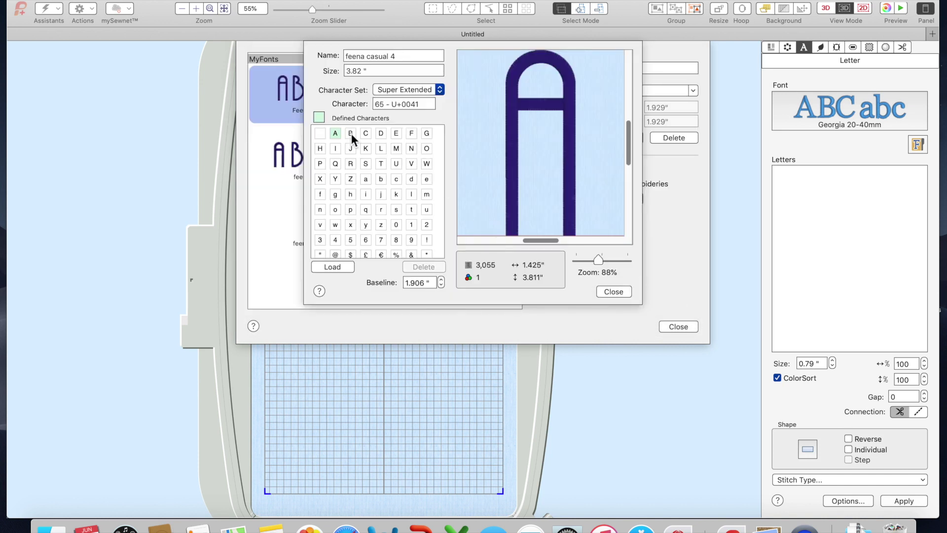
Step: Move the embroidery window aside and open the desktop's 4 inch folder in Finder
left_click_drag(174, 15, 340, 22)
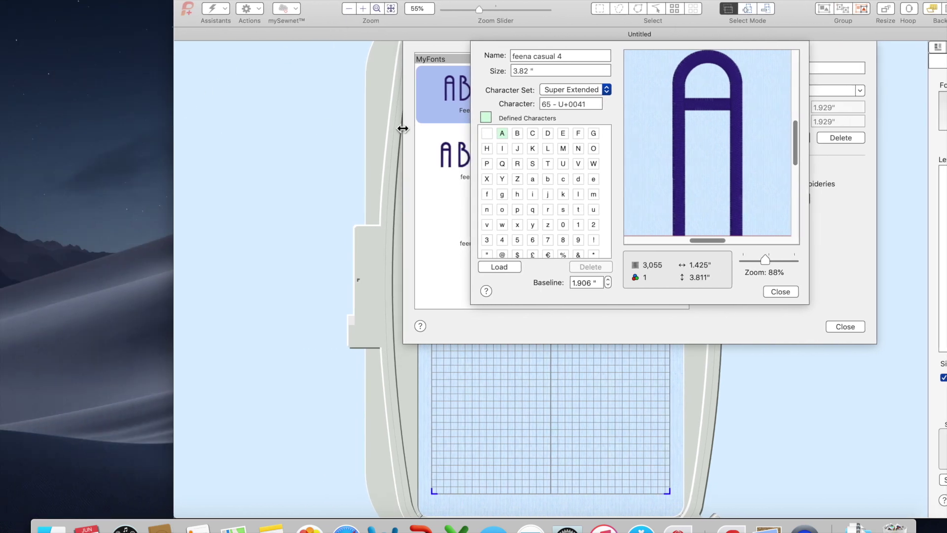
left_click_drag(403, 129, 499, 146)
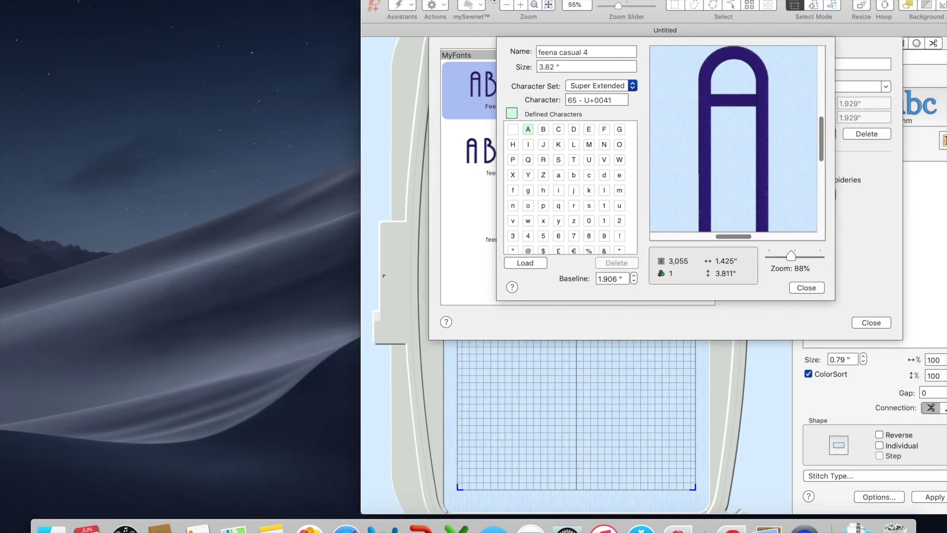
left_click_drag(495, 2, 150, 12)
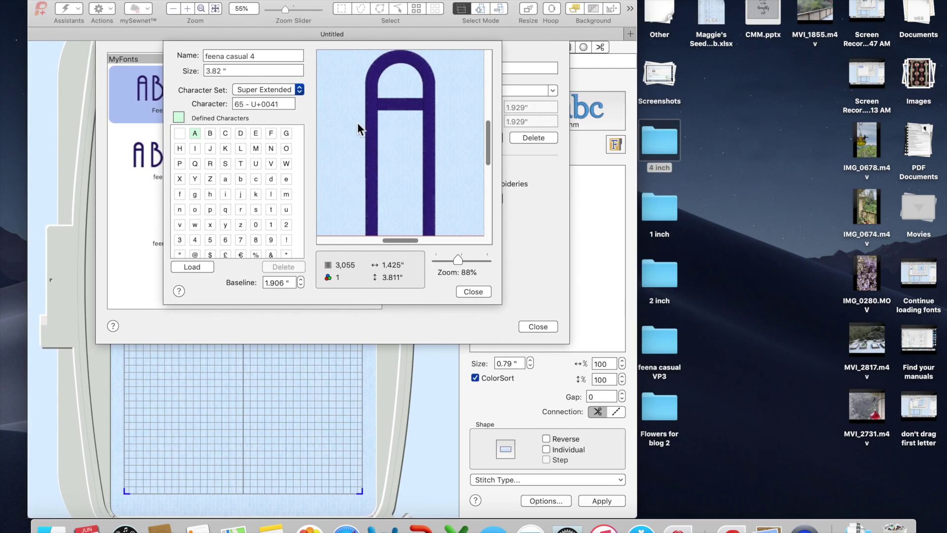
left_click(659, 141)
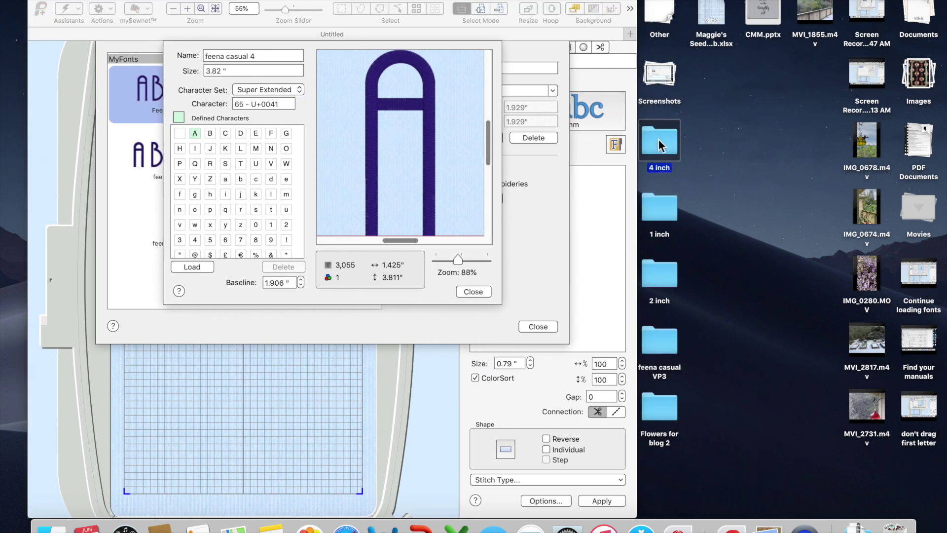
double_click(658, 141)
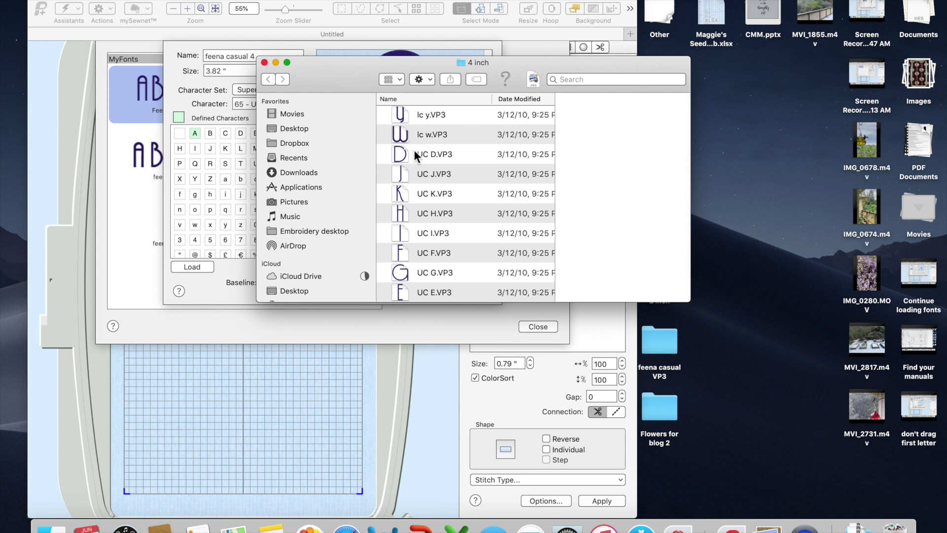
Step: Sort the VP3 letter files by name and place the font editor beside Finder
scroll(414, 150, "up", 5)
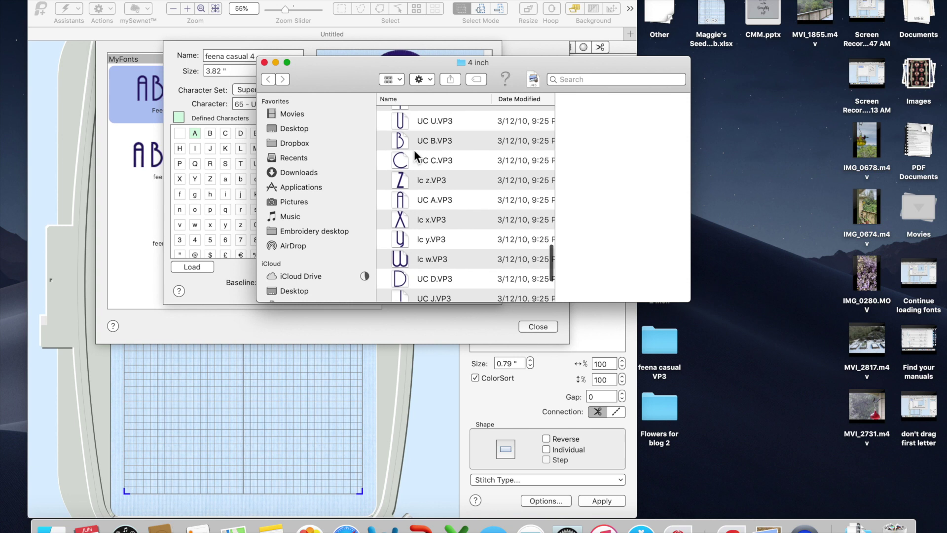
left_click(439, 100)
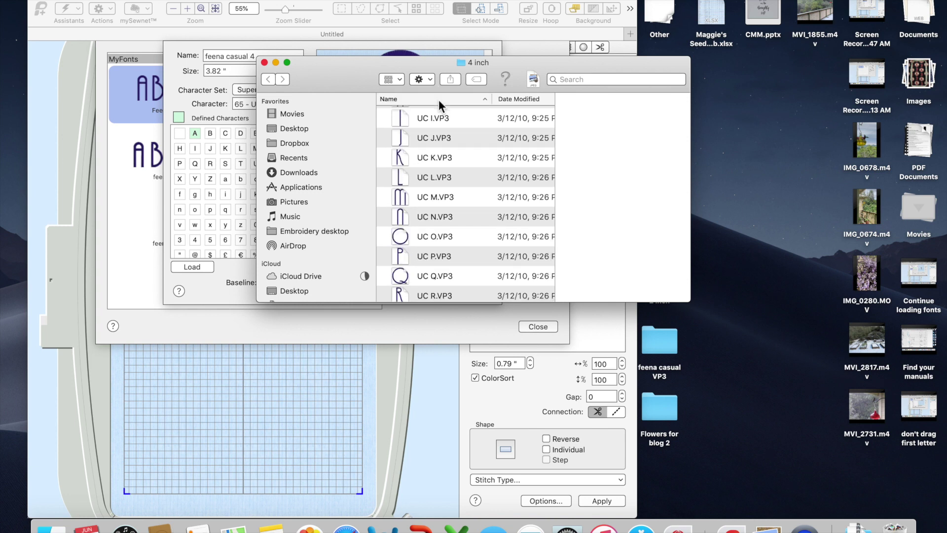
scroll(439, 154, "up", 5)
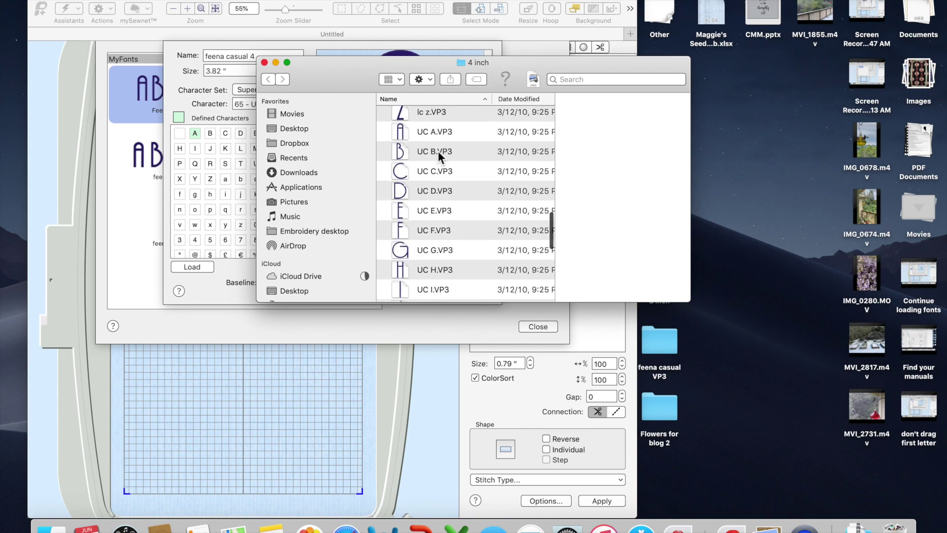
left_click(154, 2)
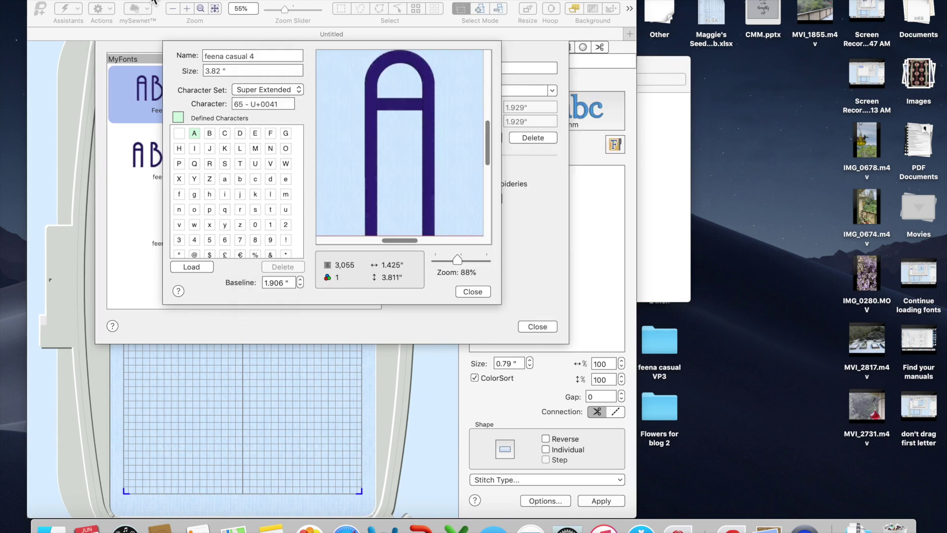
left_click_drag(153, 2, 438, 4)
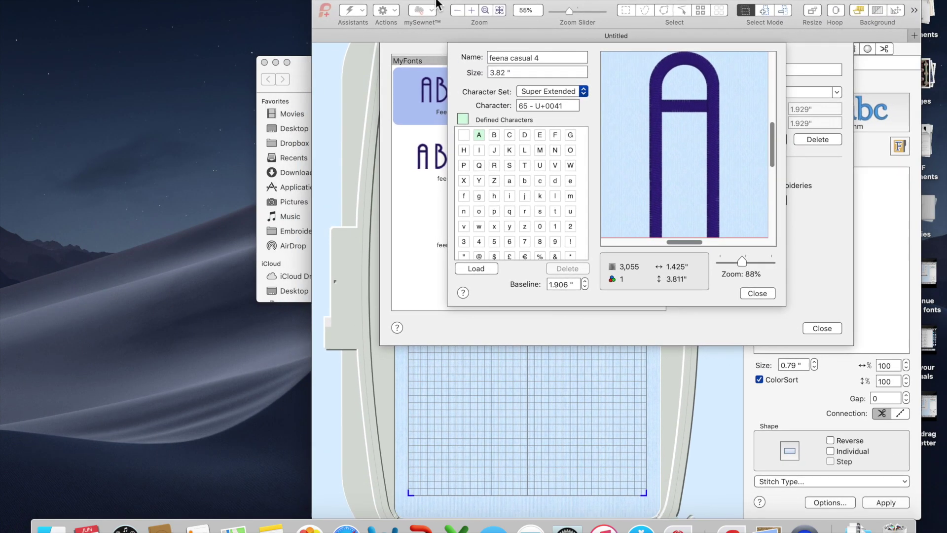
Step: Drag UC B, C, D and E.VP3 from Finder onto the B, C, D, E grid cells
left_click_drag(307, 75, 69, 62)
left_click(170, 141)
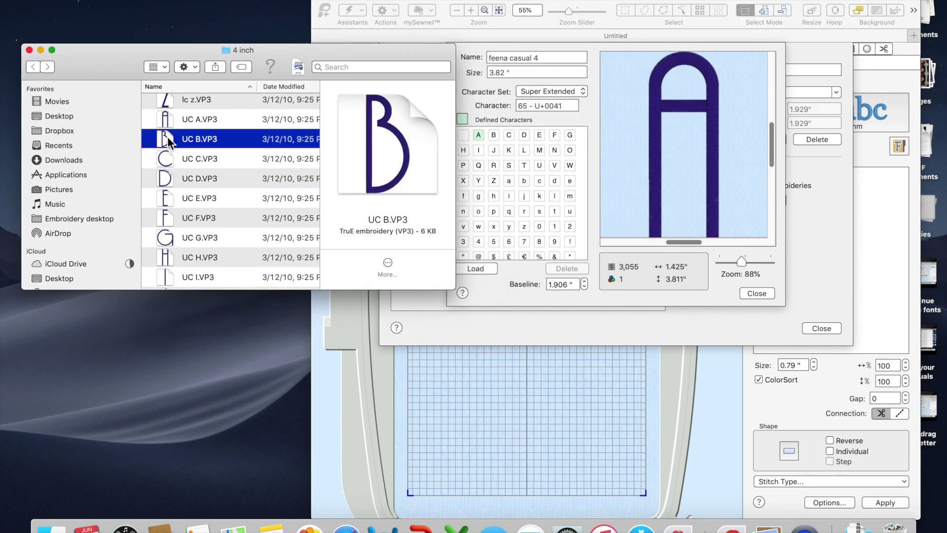
left_click_drag(170, 141, 498, 135)
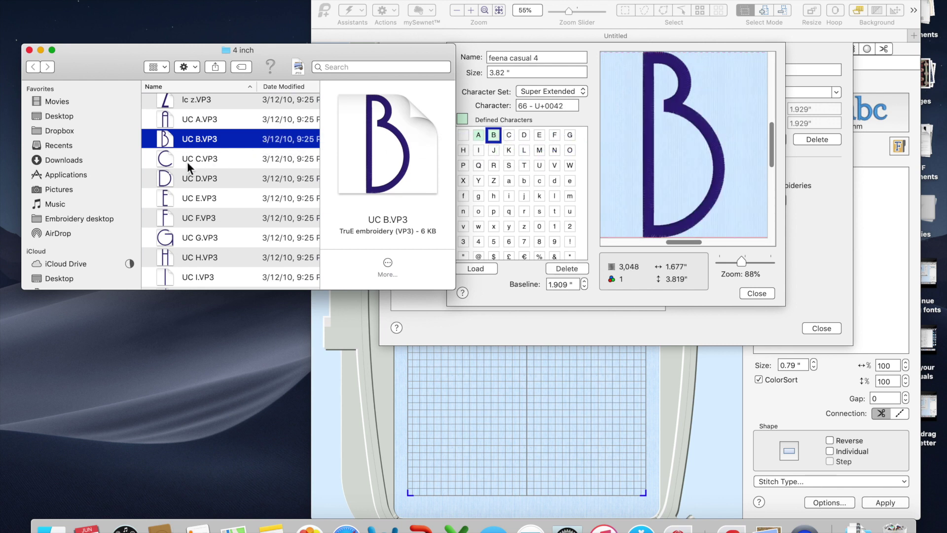
left_click(167, 162)
left_click_drag(168, 162, 511, 135)
left_click(165, 180)
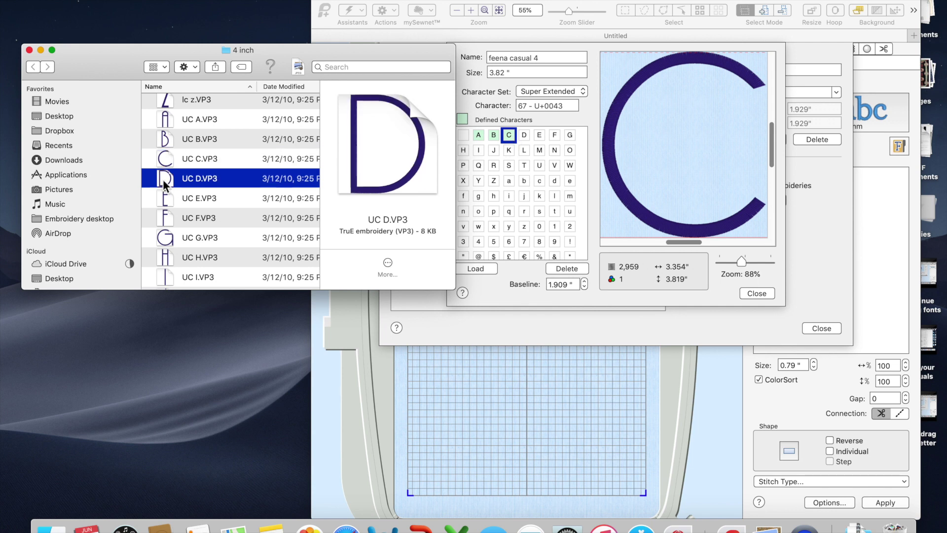
left_click_drag(163, 180, 524, 135)
left_click(163, 204)
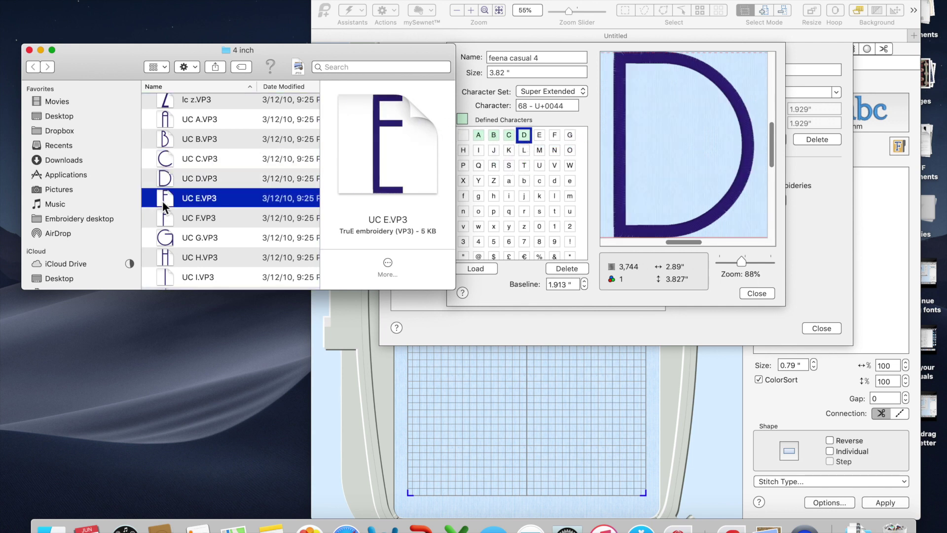
left_click_drag(162, 200, 537, 137)
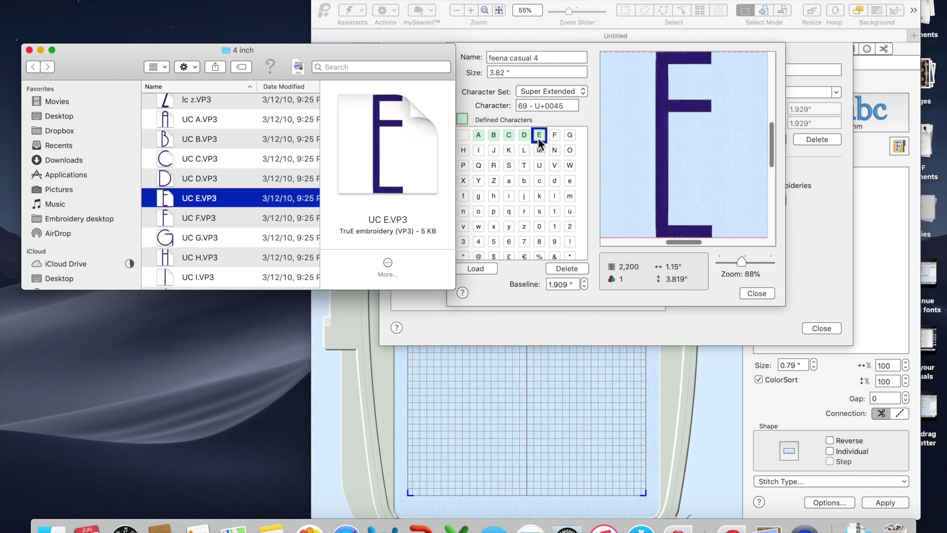
scroll(222, 232, "down", 8)
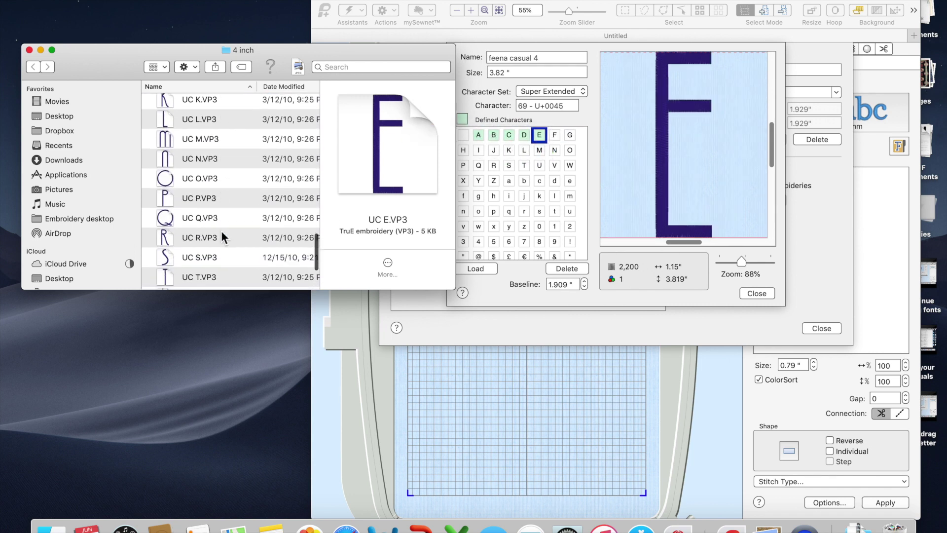
scroll(221, 230, "up", 2)
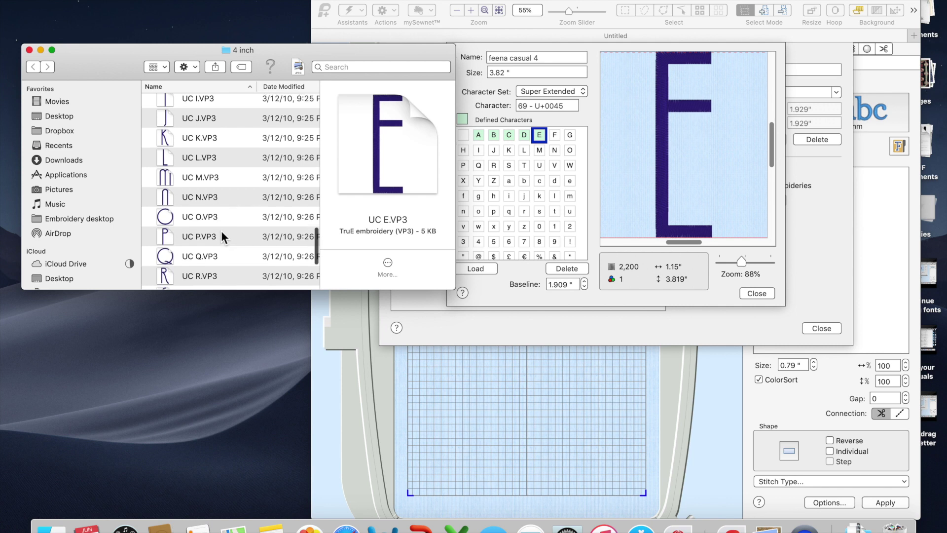
left_click(163, 138)
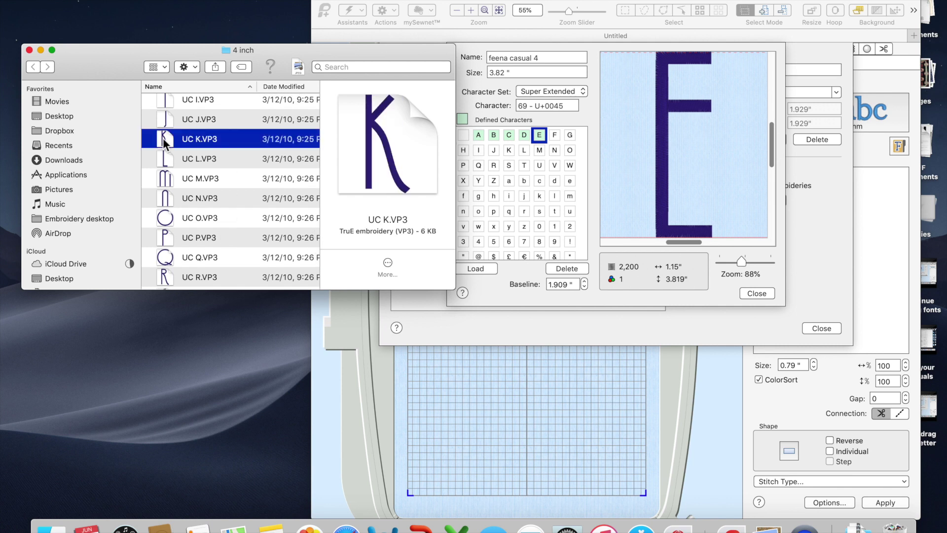
Step: Drop UC K.VP3 onto K and raise its baseline from 1.996" to 1.82"
left_click_drag(163, 138, 509, 151)
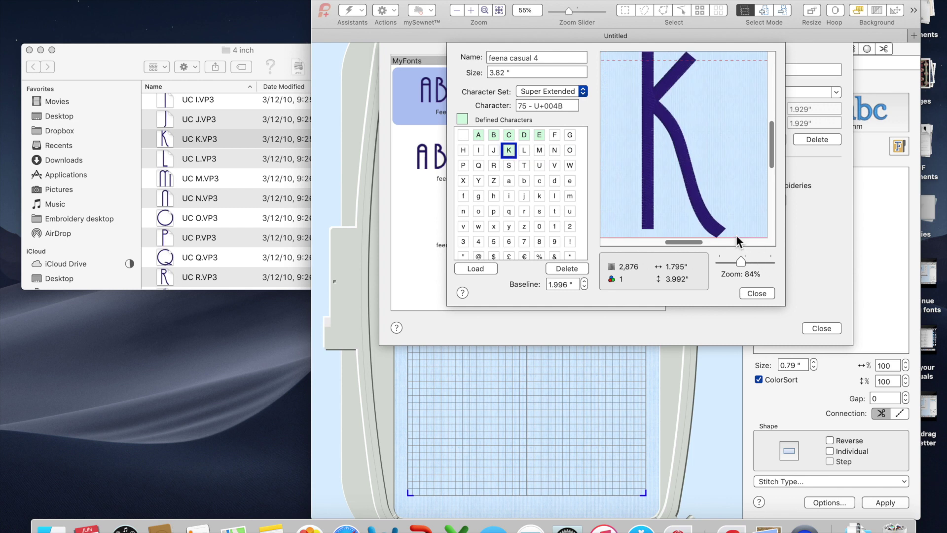
left_click_drag(739, 263, 736, 262)
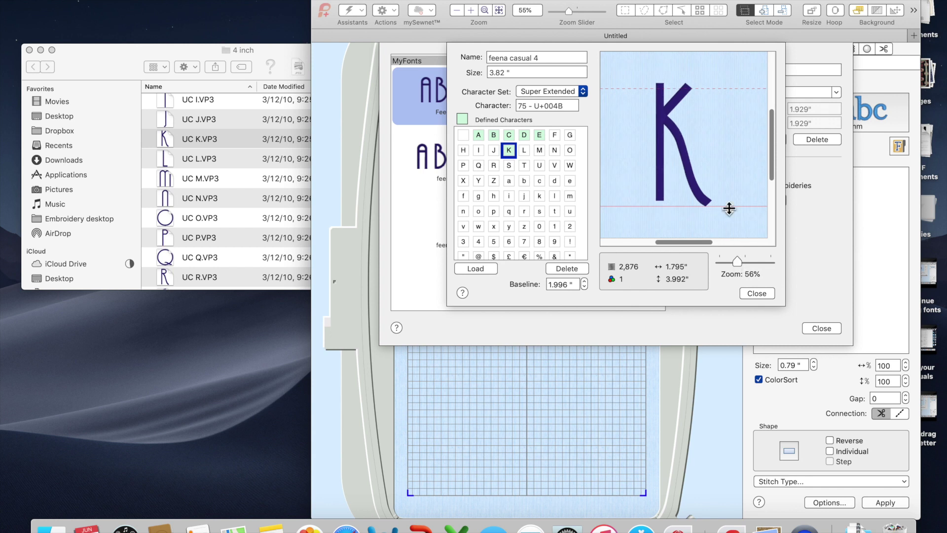
left_click_drag(729, 208, 729, 204)
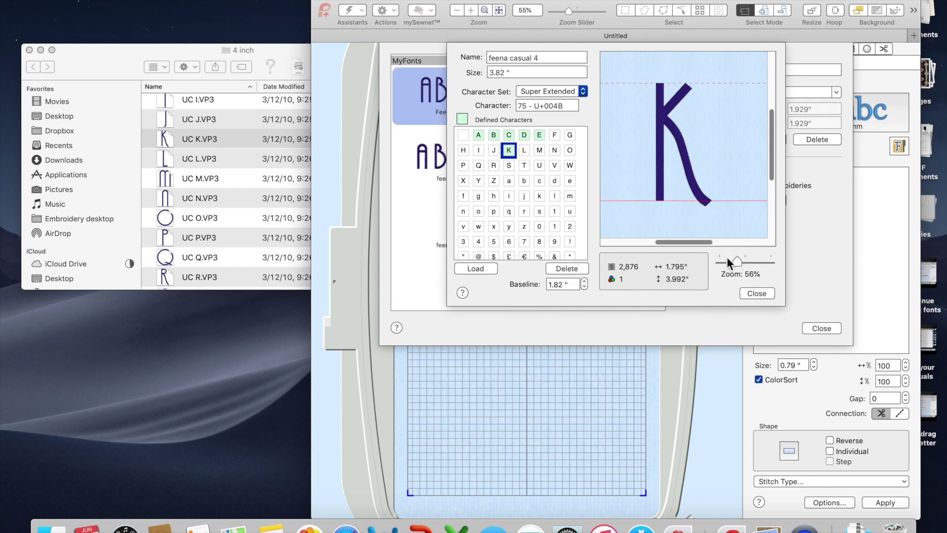
left_click_drag(735, 260, 733, 260)
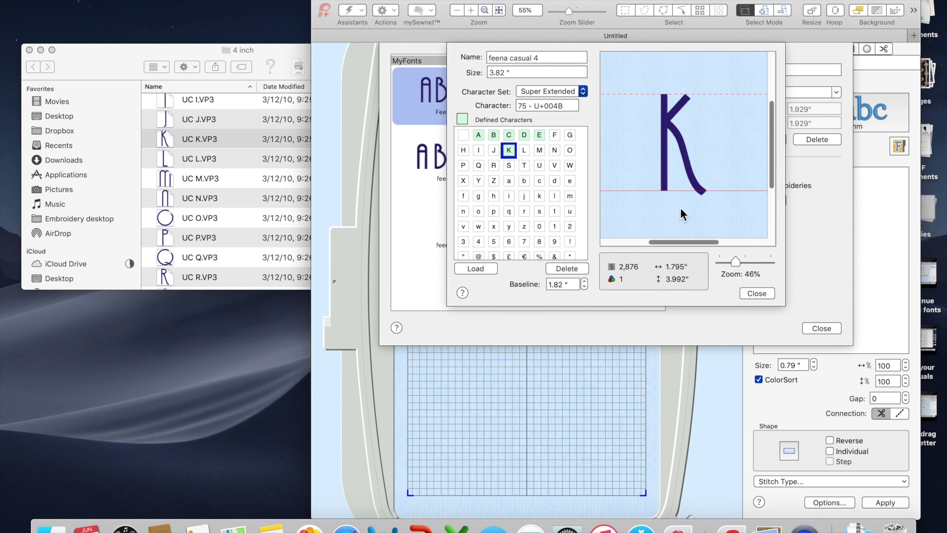
scroll(218, 190, "down", 3)
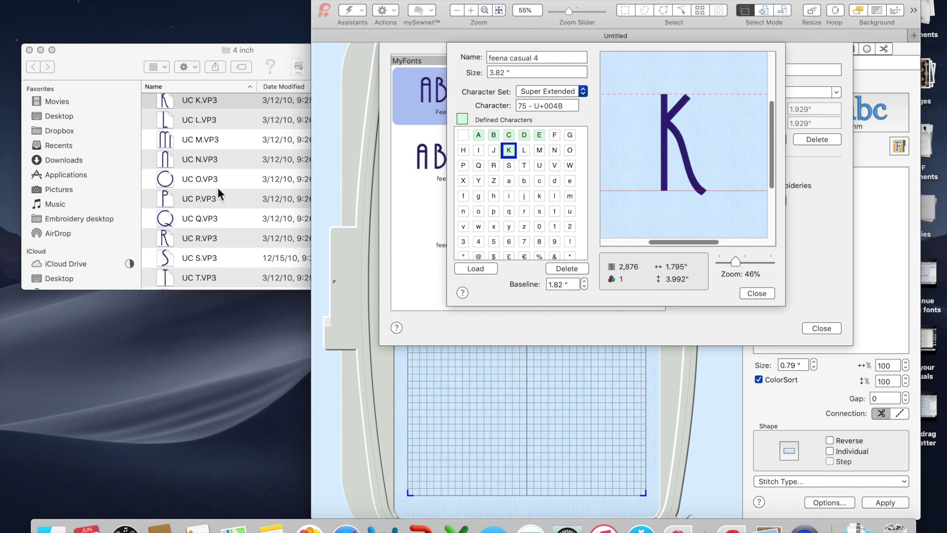
scroll(217, 190, "down", 3)
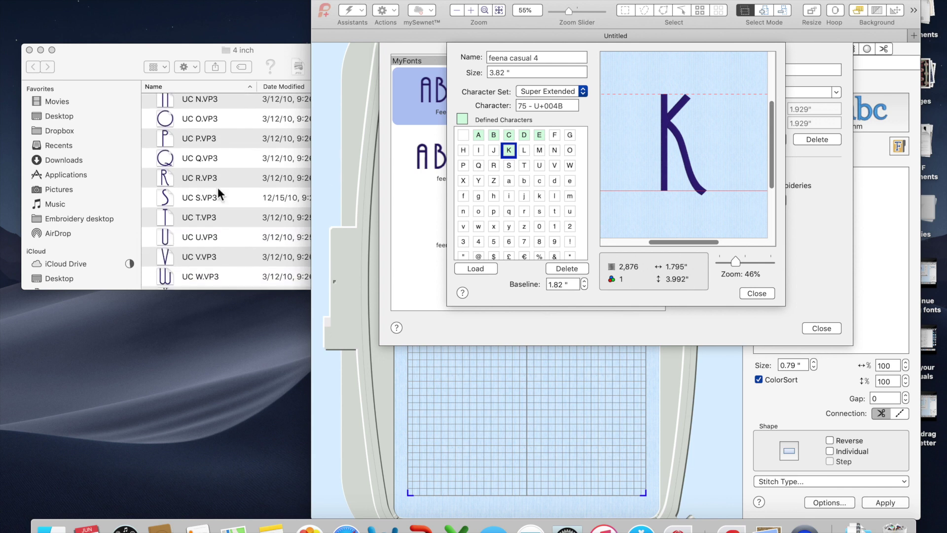
left_click(185, 179)
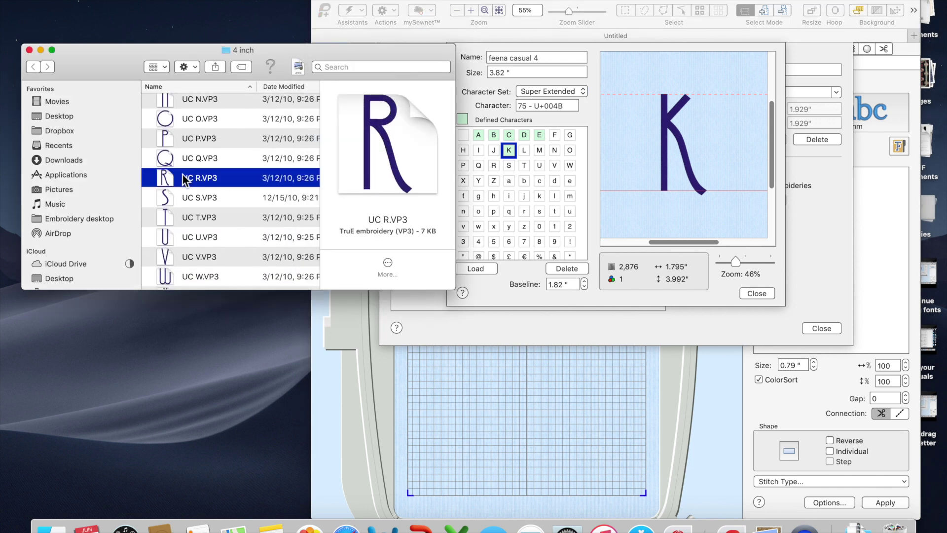
Step: Load UC R.VP3 into the R cell and raise its baseline to 1.805"
left_click_drag(185, 179, 496, 168)
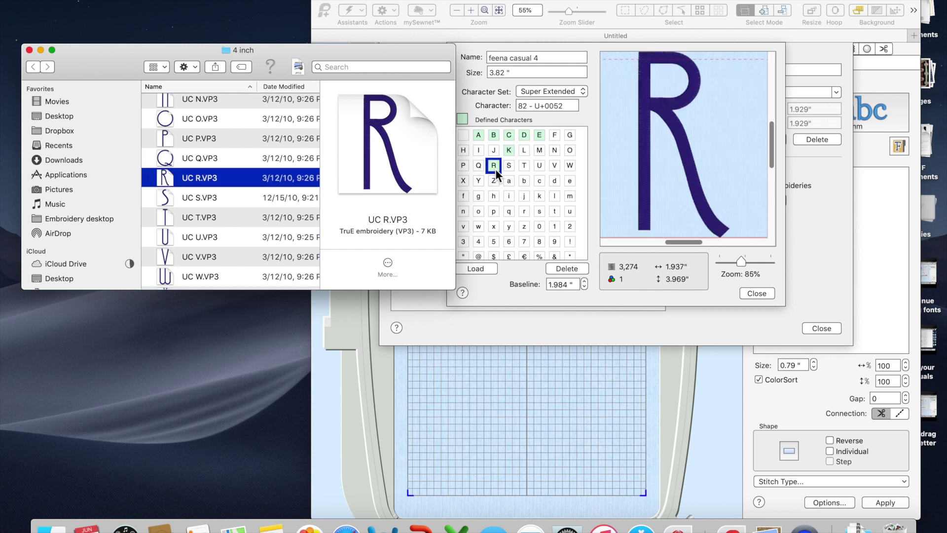
left_click_drag(742, 259, 735, 259)
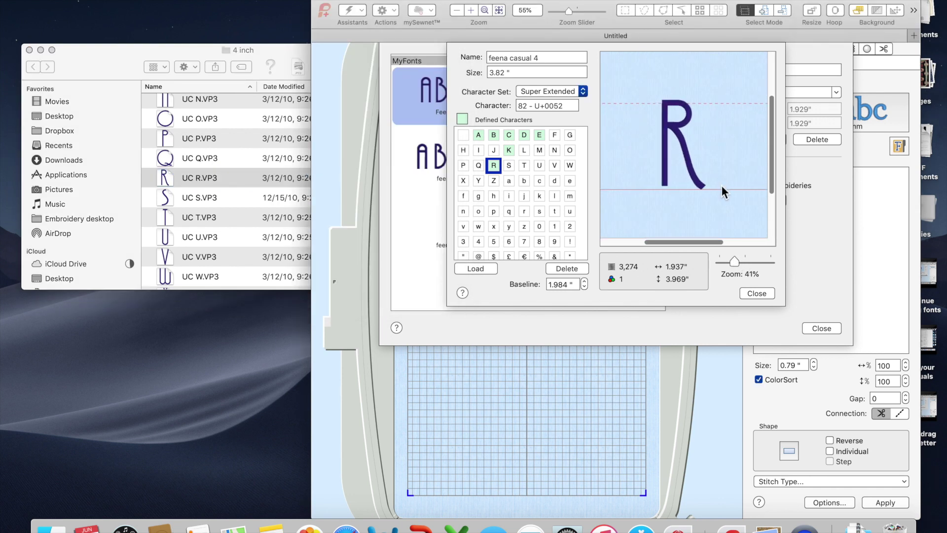
left_click_drag(723, 190, 724, 190)
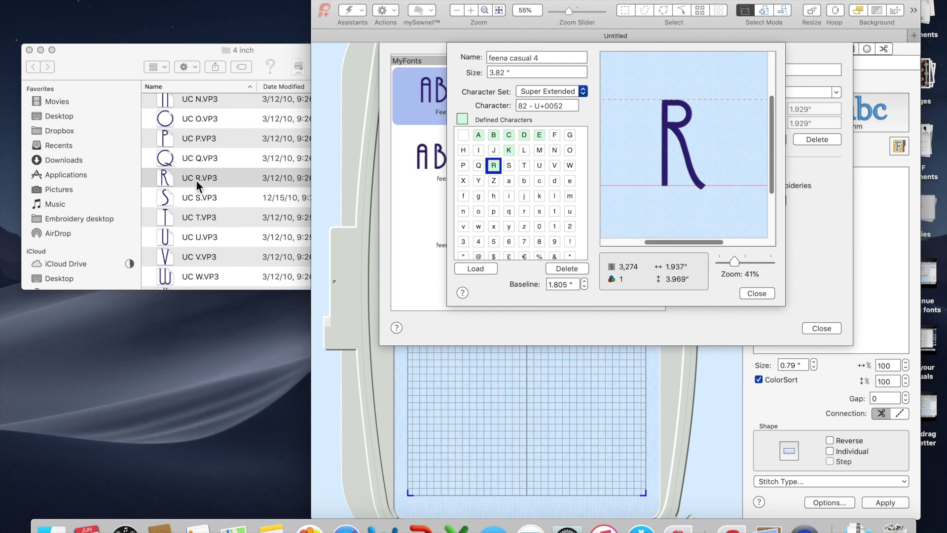
scroll(196, 180, "down", 2)
scroll(196, 180, "up", 5)
scroll(196, 180, "down", 10)
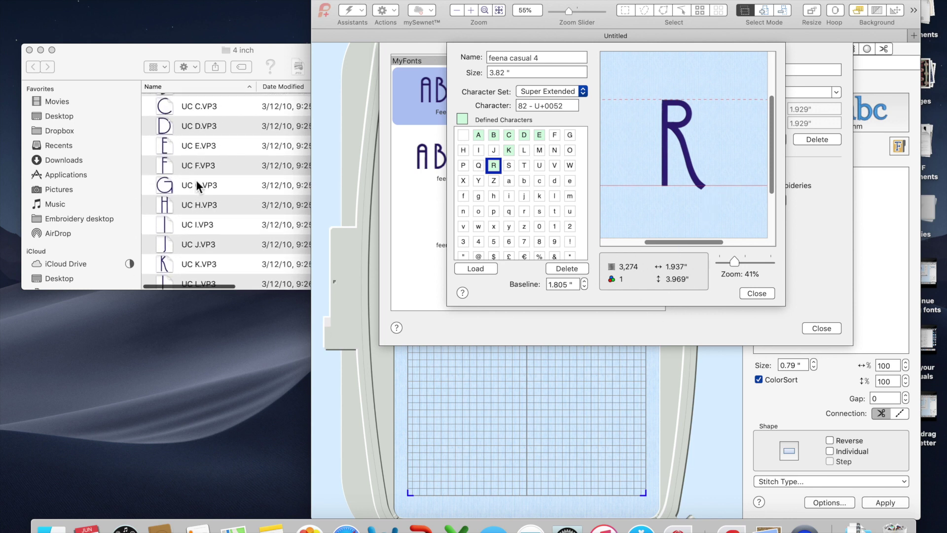
scroll(196, 179, "up", 10)
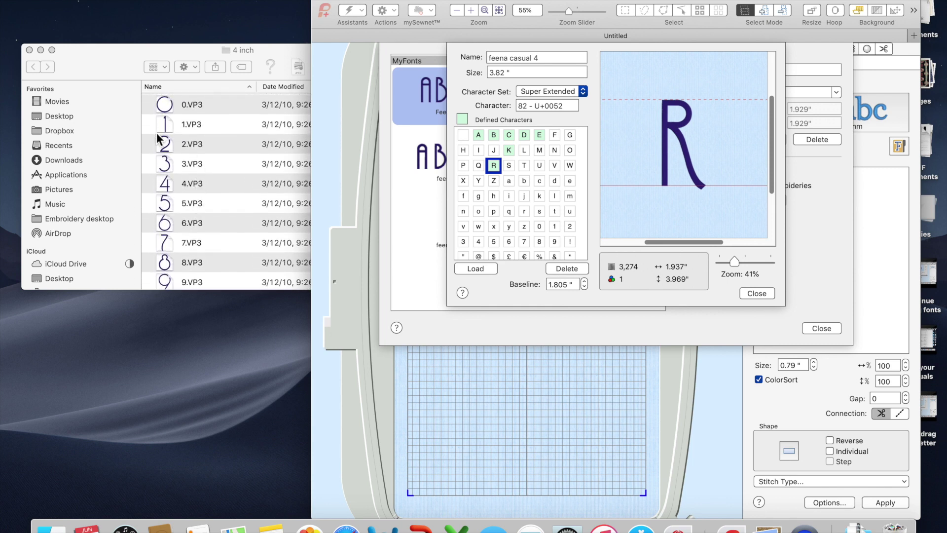
Step: Drag 2.VP3 from Finder into the character grid, landing on the y slot
left_click(171, 140)
left_click(170, 140)
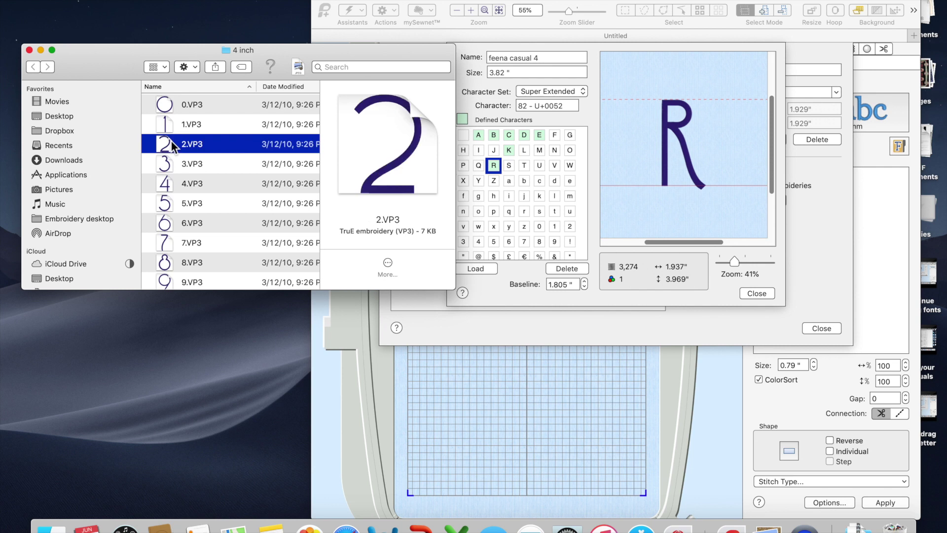
scroll(541, 196, "down", 4)
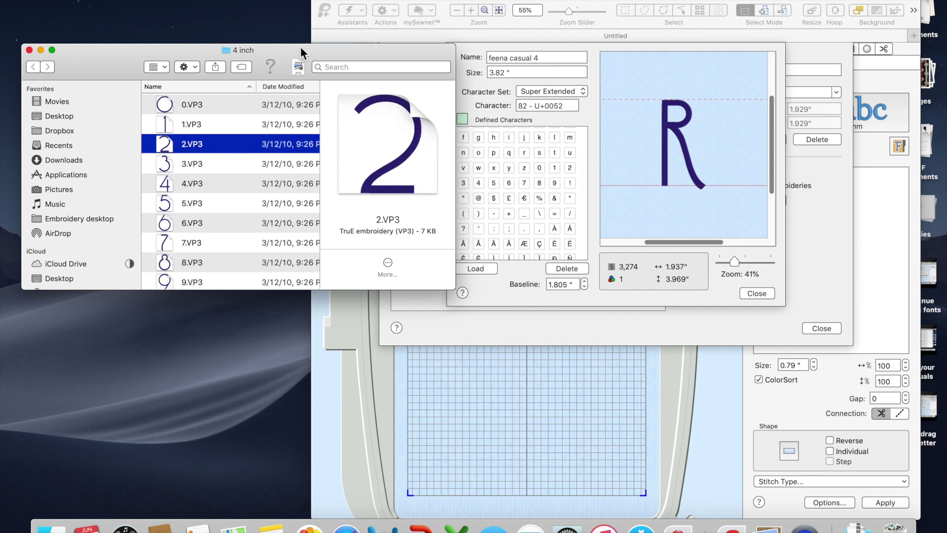
left_click_drag(317, 55, 292, 47)
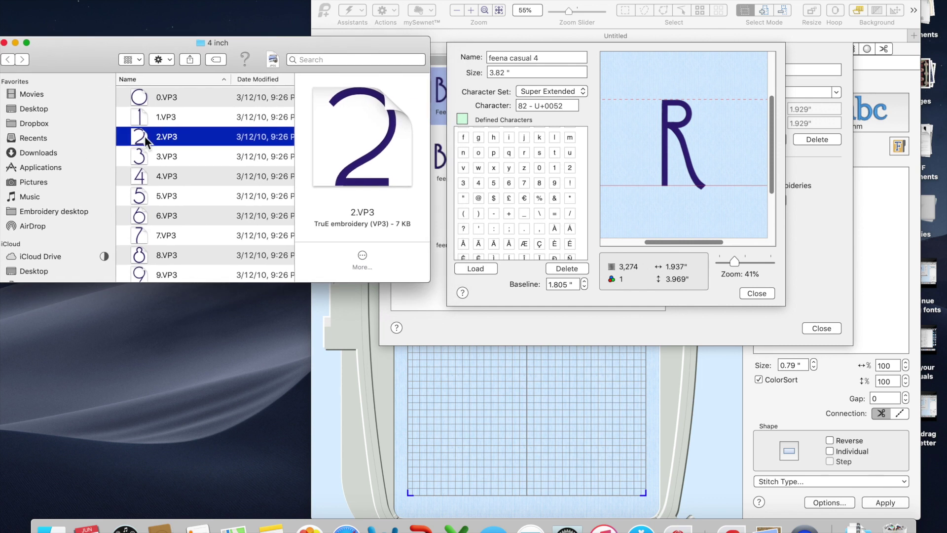
left_click_drag(147, 141, 510, 167)
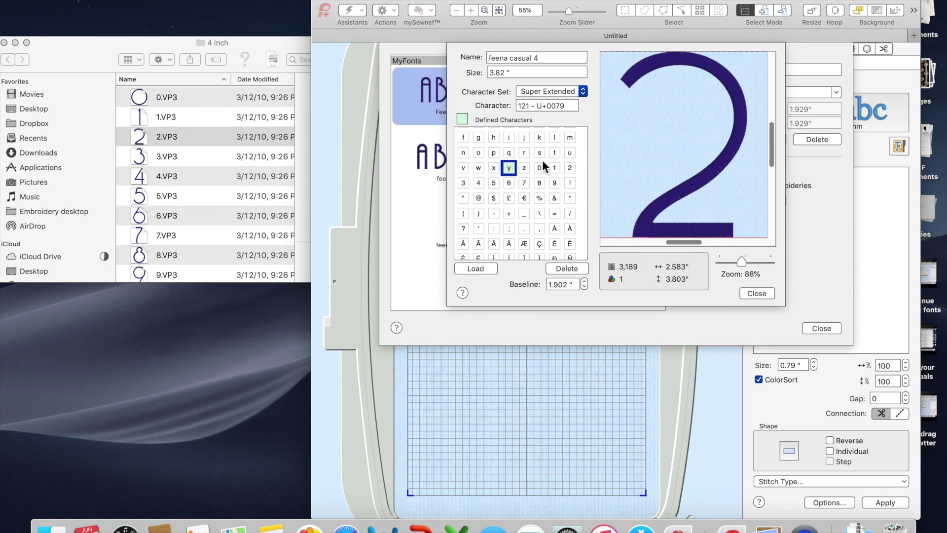
Step: Assign 2.VP3 to the 2 character, check it, and reselect the y character
left_click(141, 143)
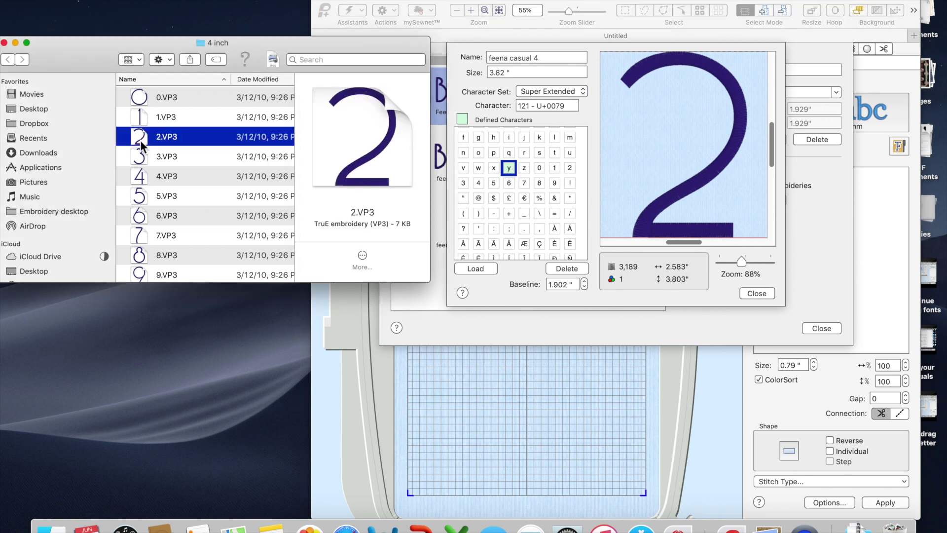
left_click_drag(141, 143, 571, 169)
left_click(571, 171)
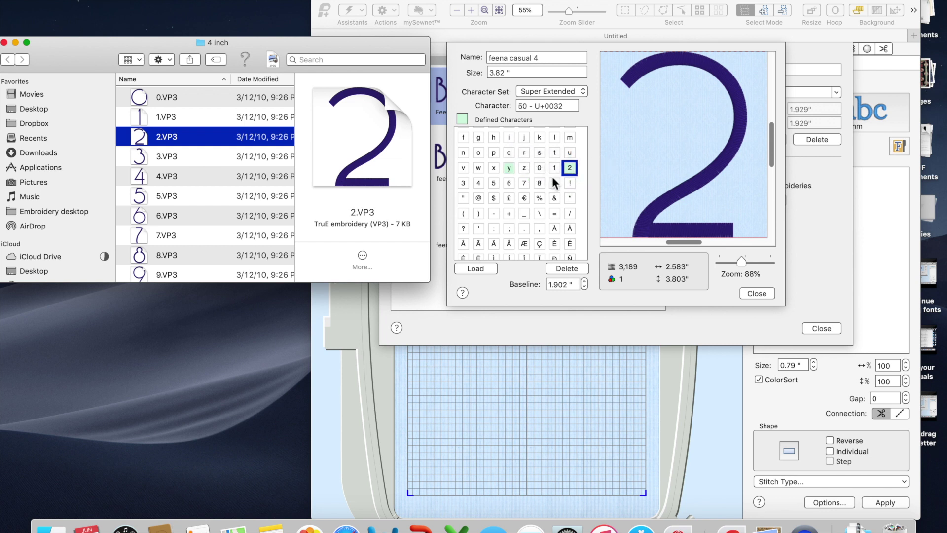
left_click(511, 165)
left_click(511, 165)
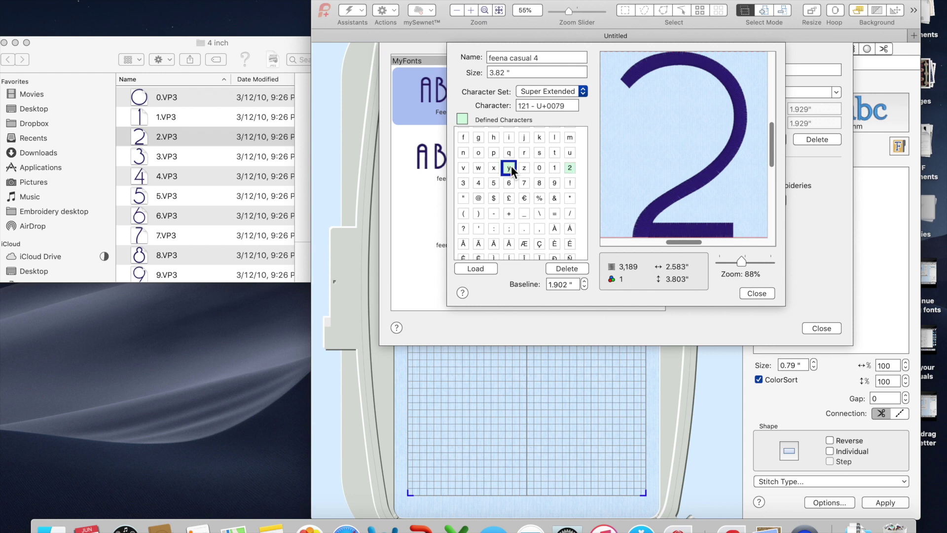
Step: Load lc y.VP3 into the y character, overwriting the mistaken 2 glyph
left_click(476, 268)
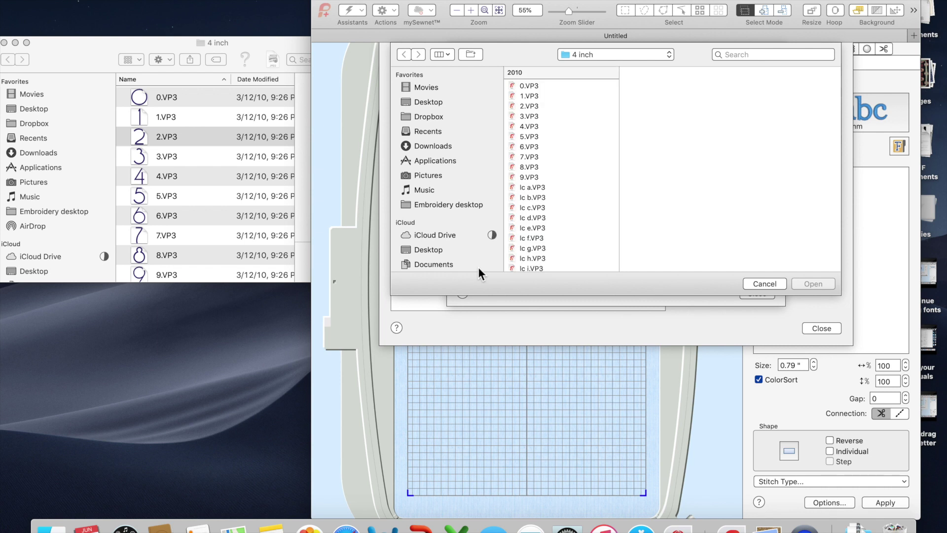
scroll(565, 196, "down", 5)
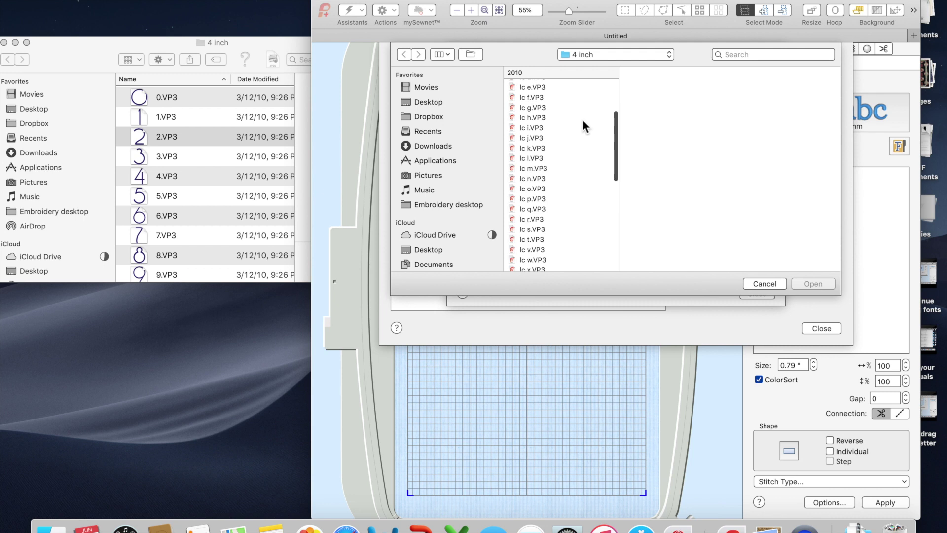
scroll(572, 225, "down", 3)
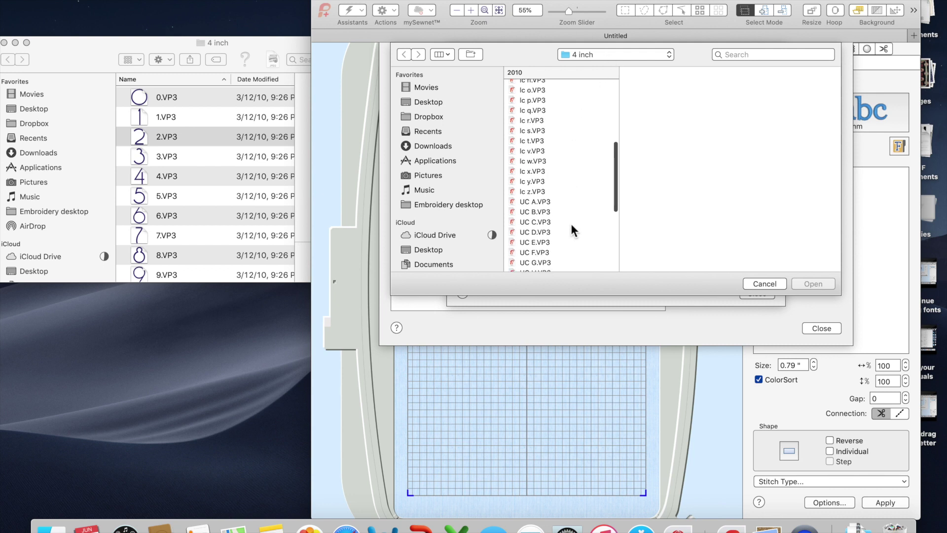
left_click(541, 169)
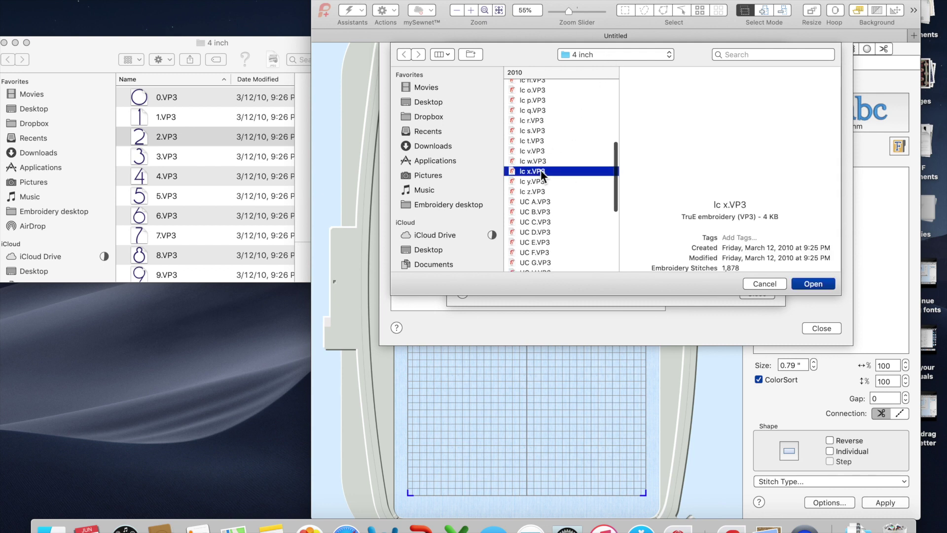
left_click(540, 182)
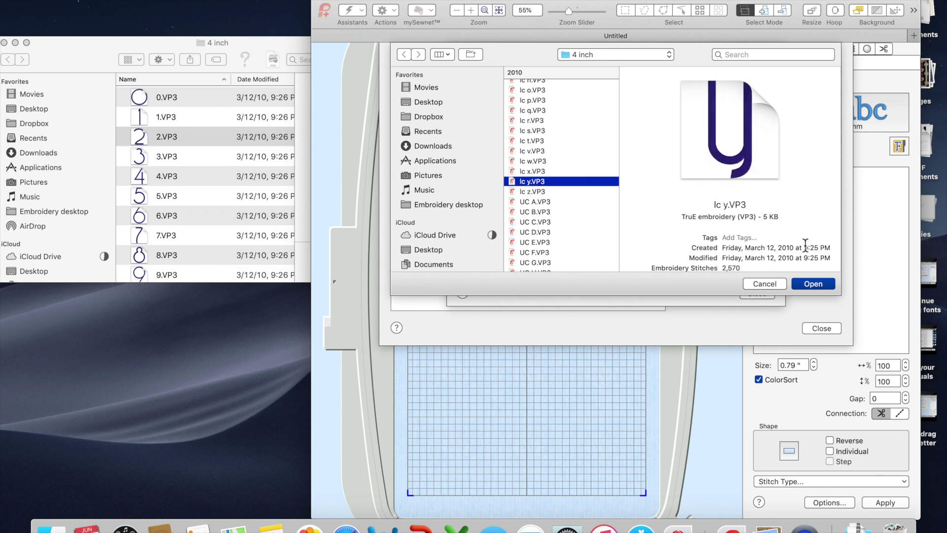
left_click(816, 282)
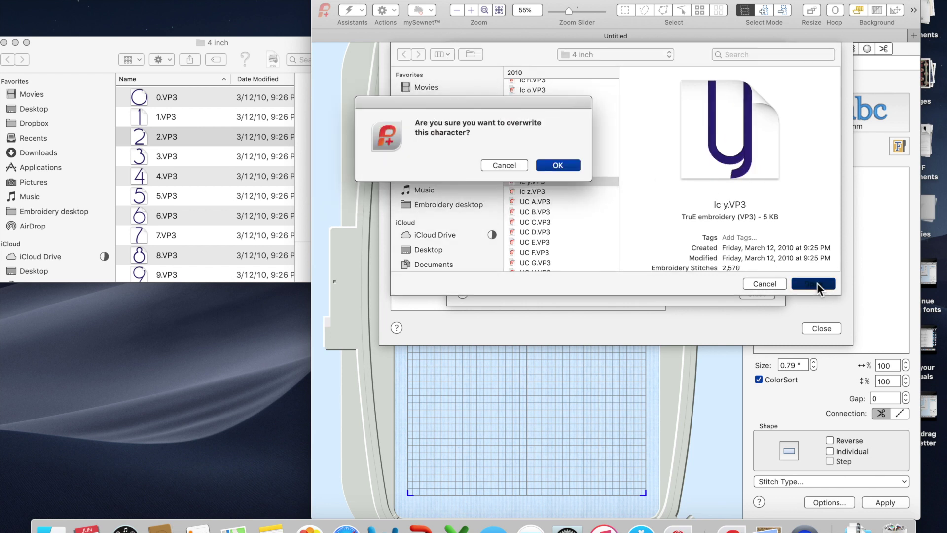
left_click(571, 166)
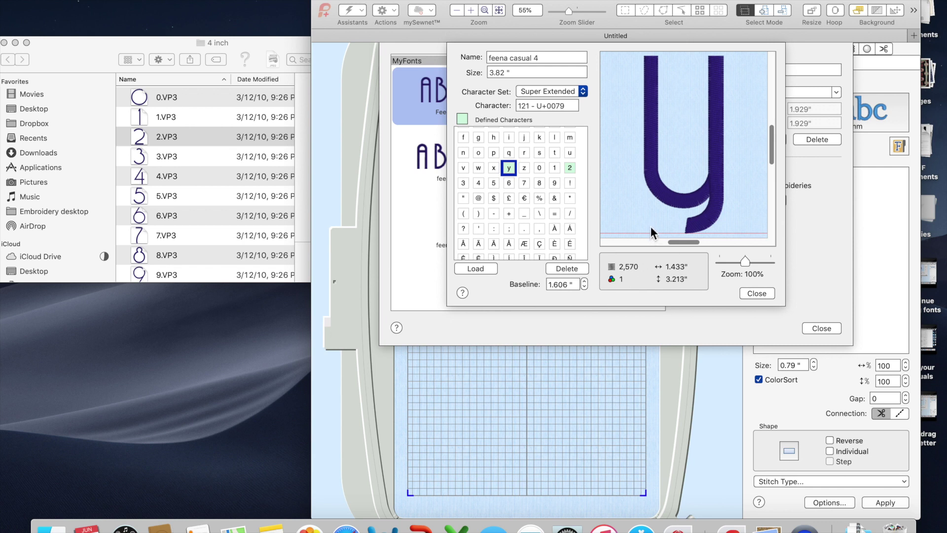
Step: Raise the y character's baseline and load 0.VP3 into the 0 slot
left_click_drag(688, 238, 681, 212)
scroll(513, 209, "up", 1)
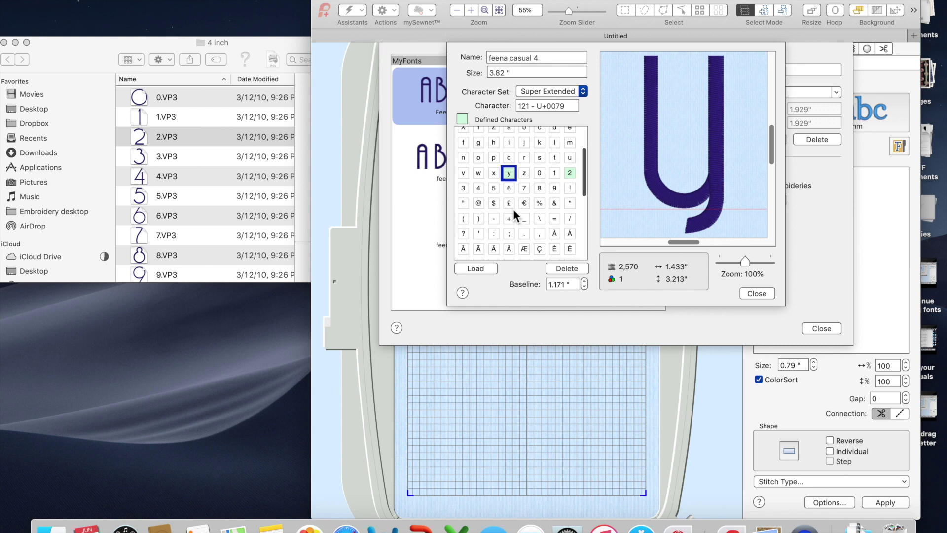
left_click(171, 99)
left_click(171, 99)
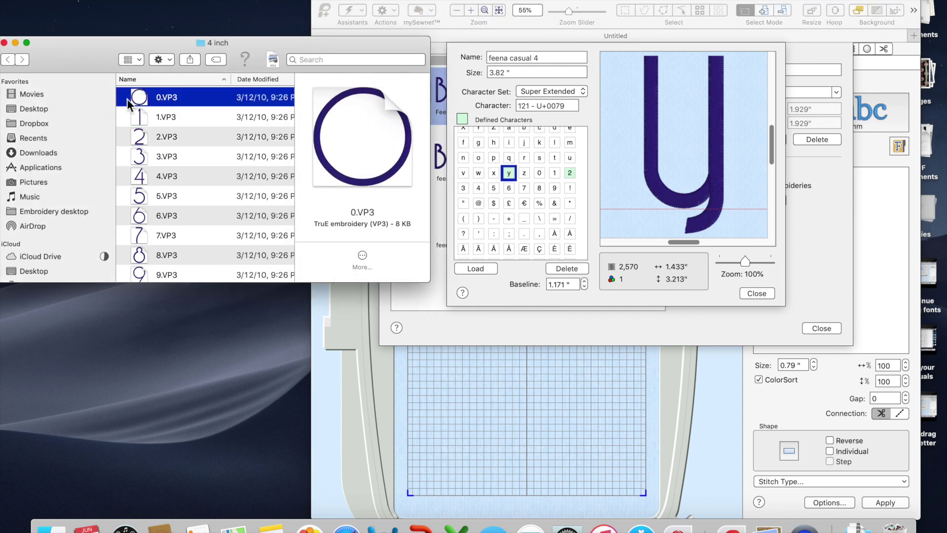
left_click_drag(136, 102, 489, 136)
left_click_drag(522, 165, 538, 229)
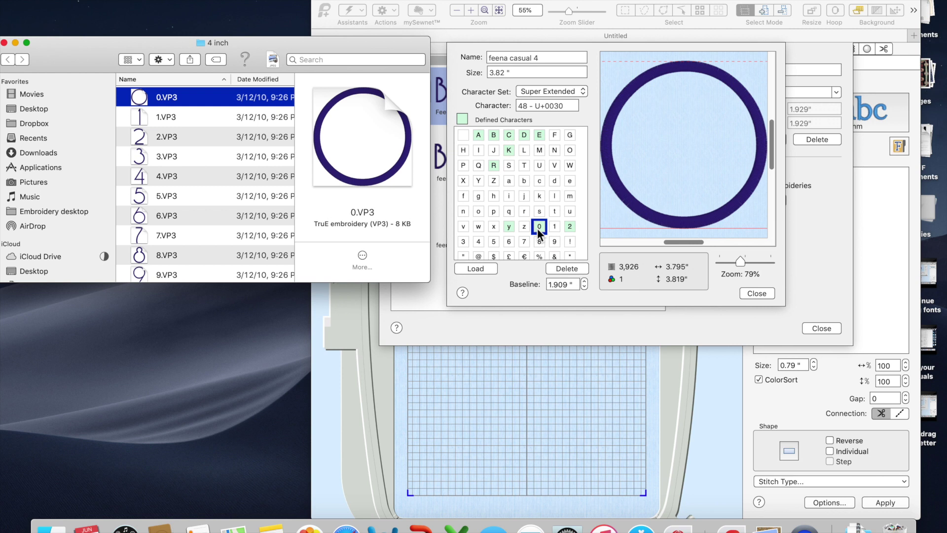
Step: Load 1.VP3 and 9.VP3 into the 1 and 9 digit characters
left_click(138, 122)
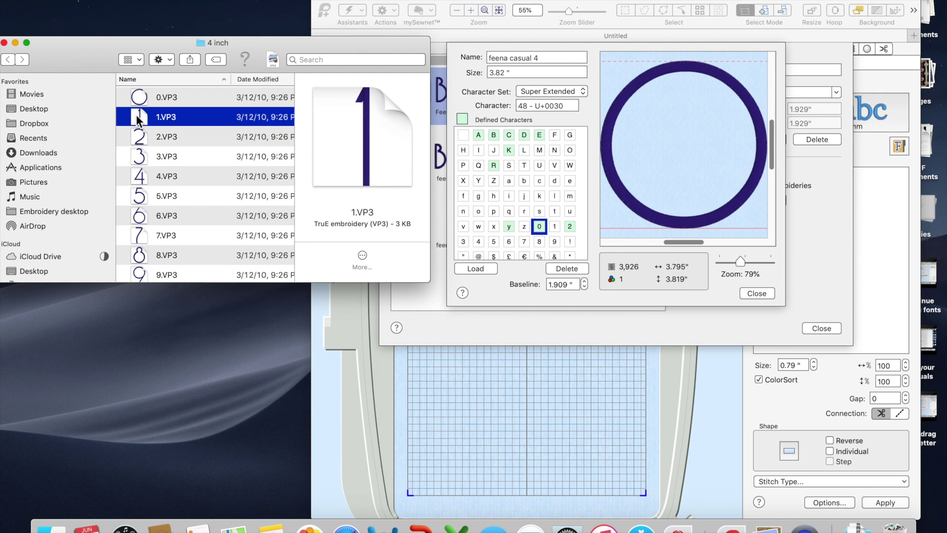
right_click(138, 121)
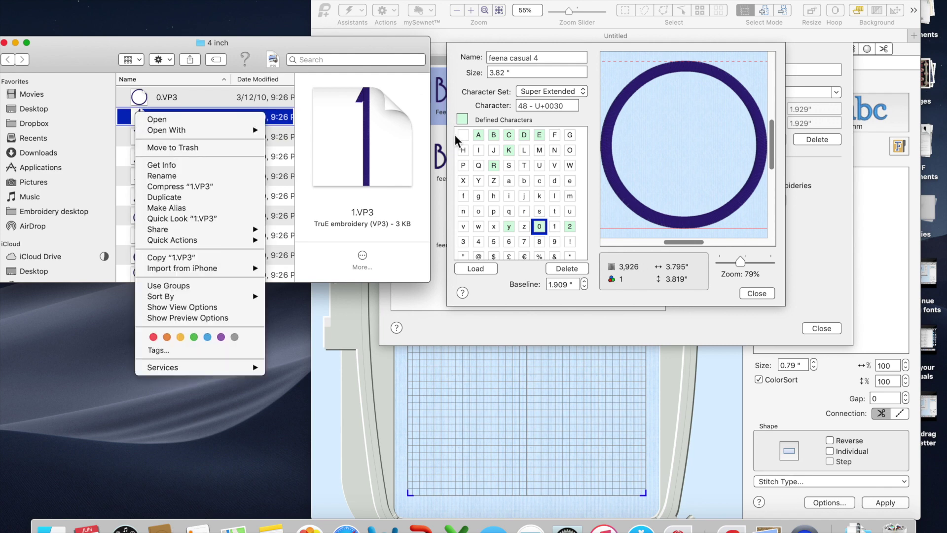
left_click(205, 86)
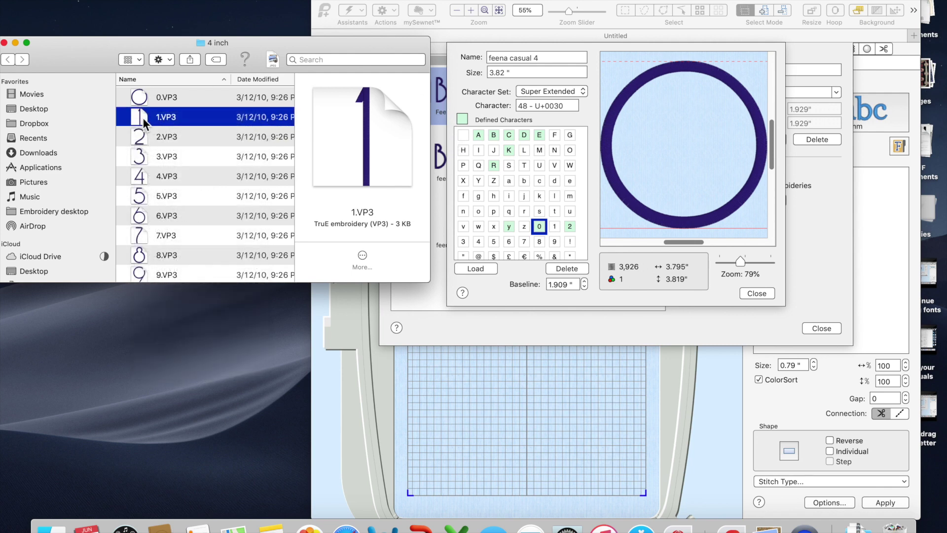
left_click_drag(143, 118, 557, 226)
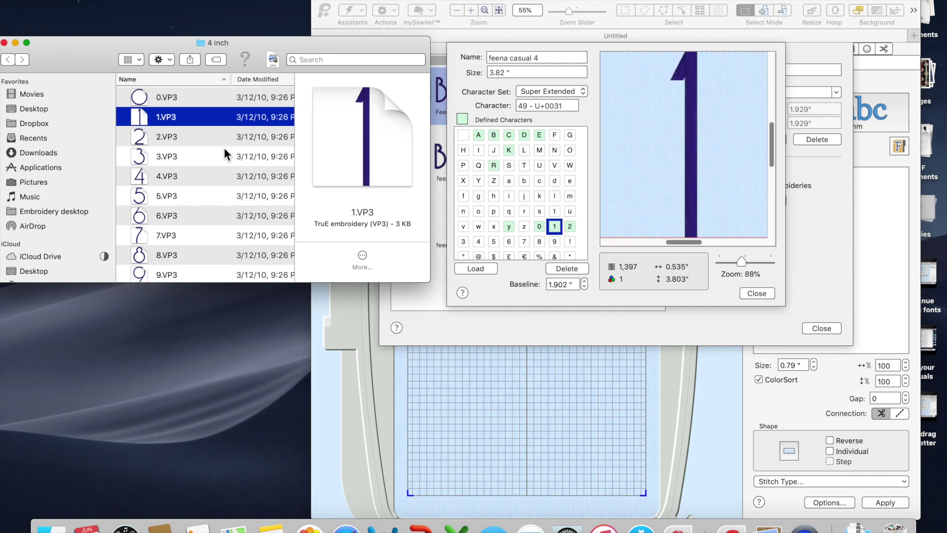
scroll(167, 253, "down", 4)
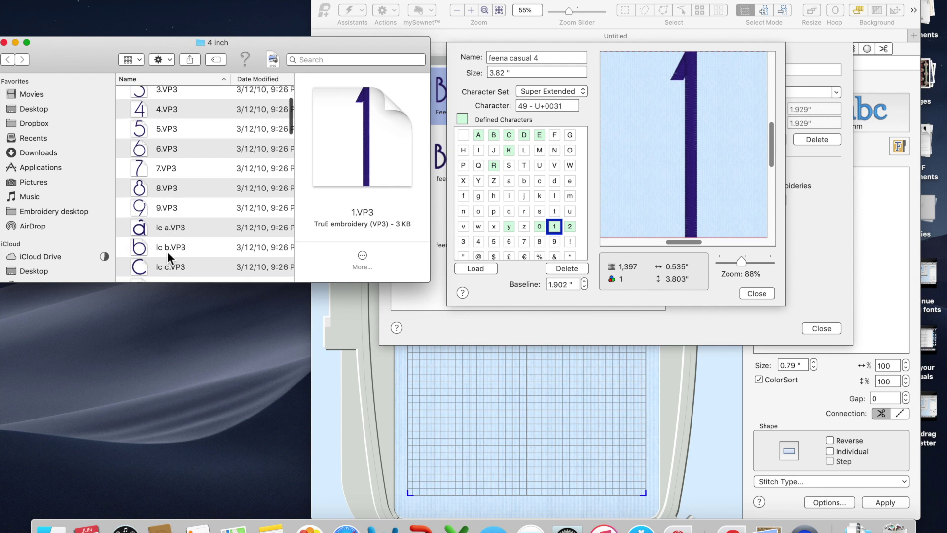
left_click(140, 197)
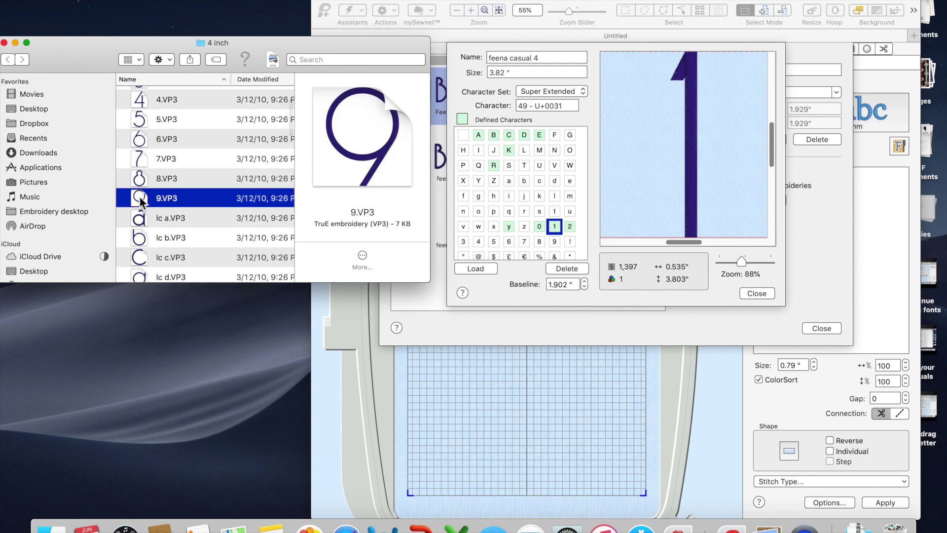
left_click_drag(140, 197, 556, 242)
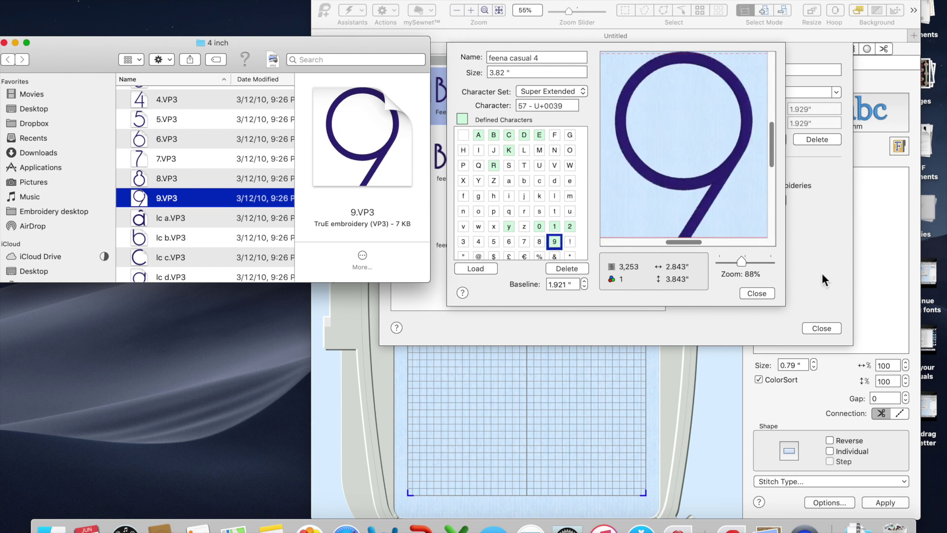
left_click(765, 293)
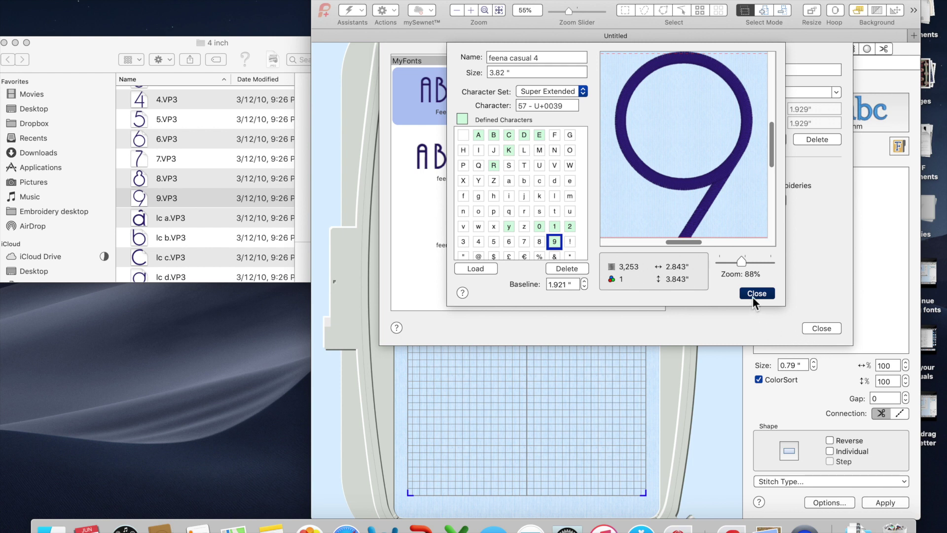
Step: Close the character editor and MyFonts dialogs, quit PREMIER+ 2 Embroidery, and relaunch it from the Dock
left_click(752, 297)
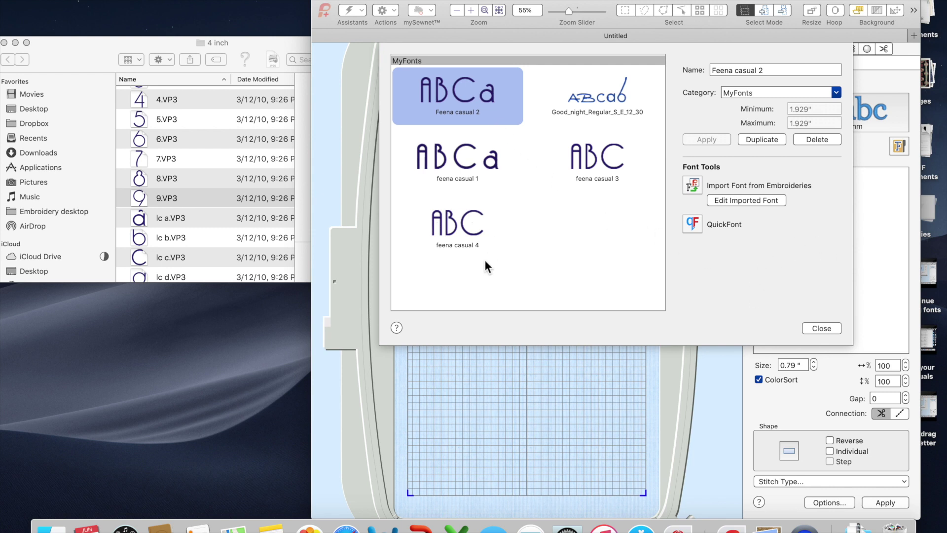
left_click(823, 328)
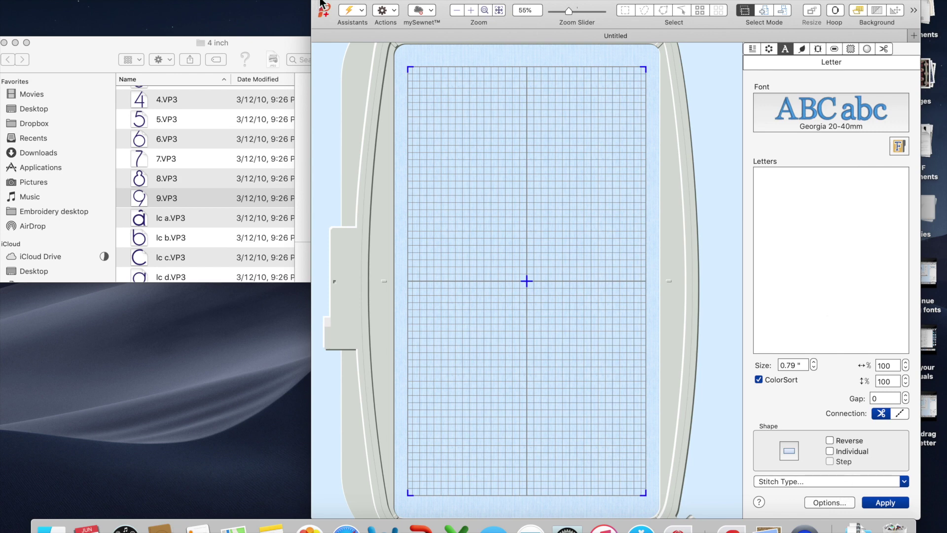
key("super+h")
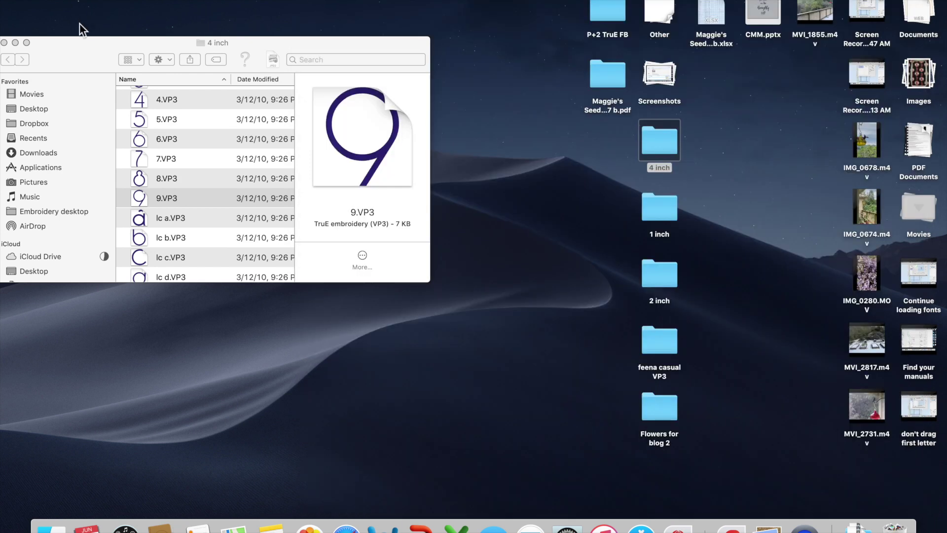
left_click(54, 6)
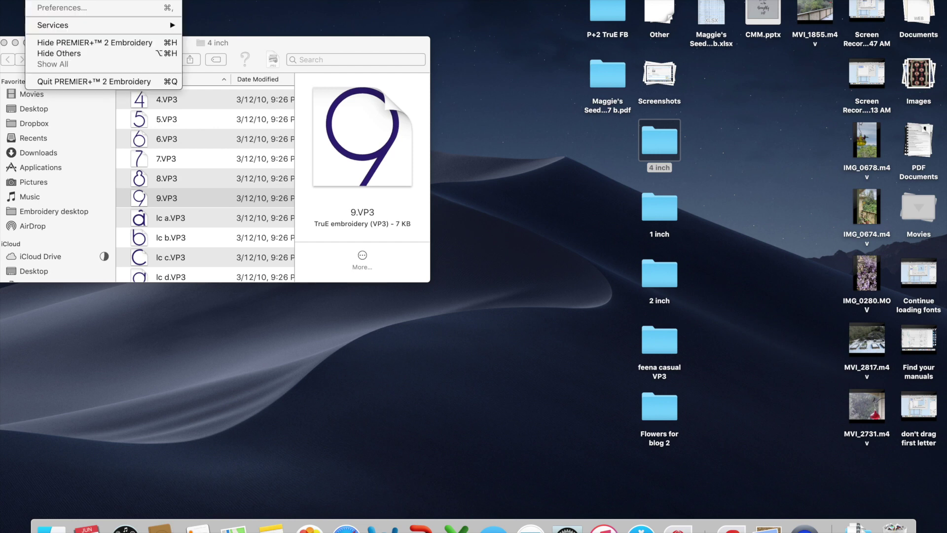
left_click(69, 81)
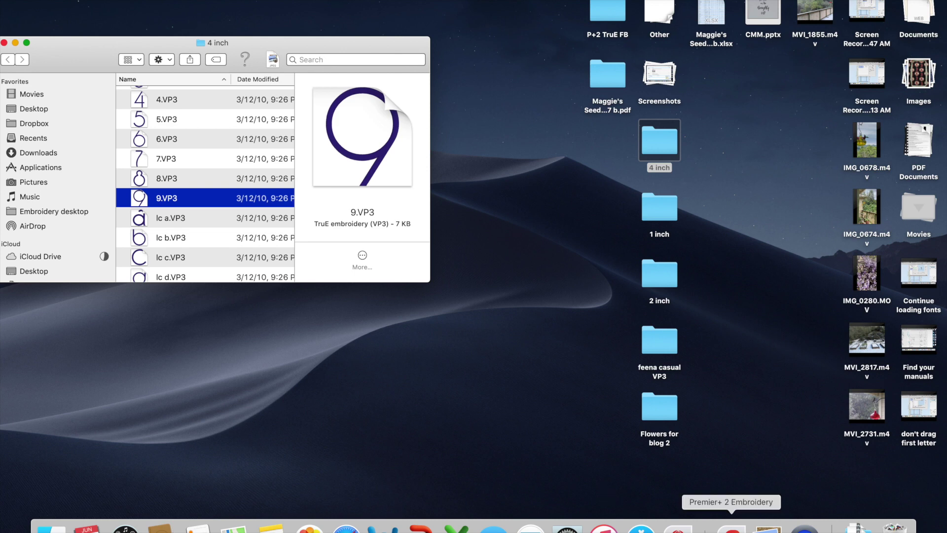
left_click(732, 526)
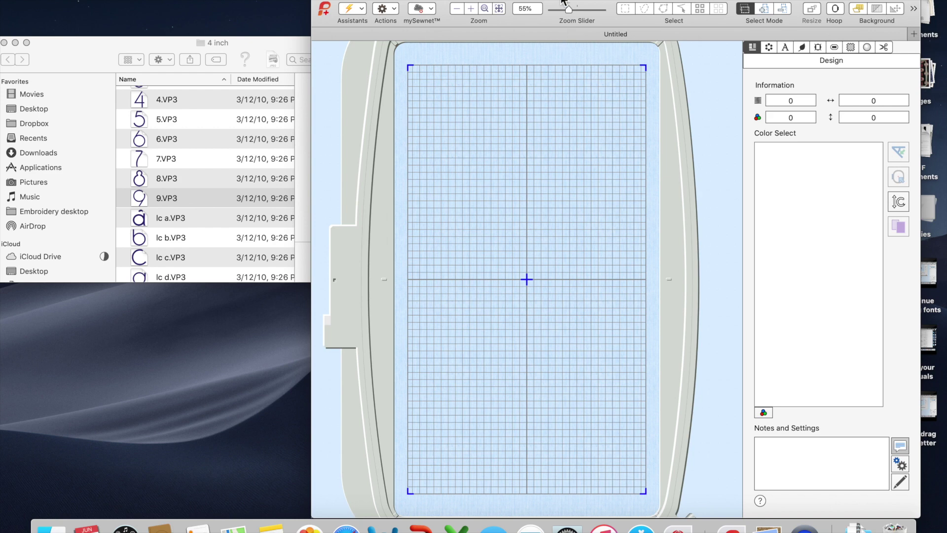
Step: Move and widen the window, then open feena casual 4 in the character editor from the Letter tab
left_click_drag(562, 2, 358, 0)
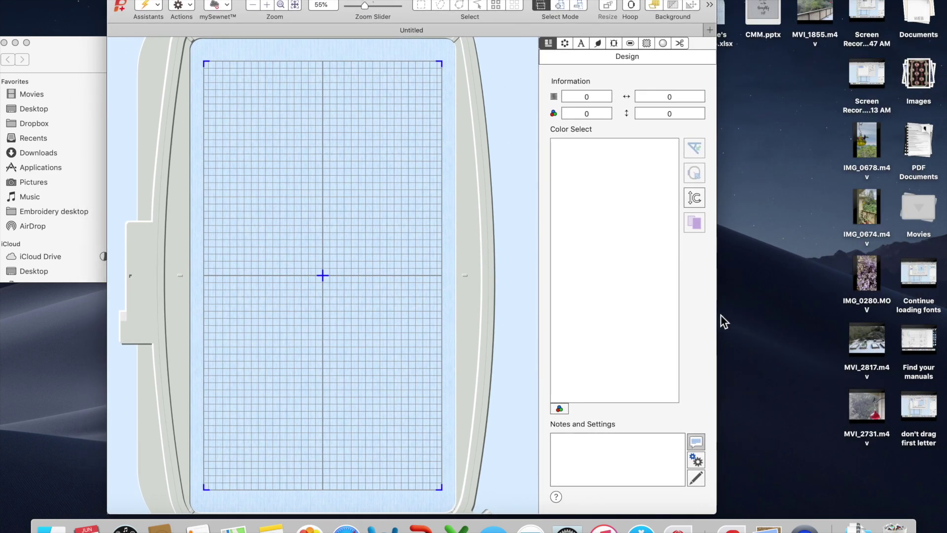
left_click_drag(716, 296, 893, 292)
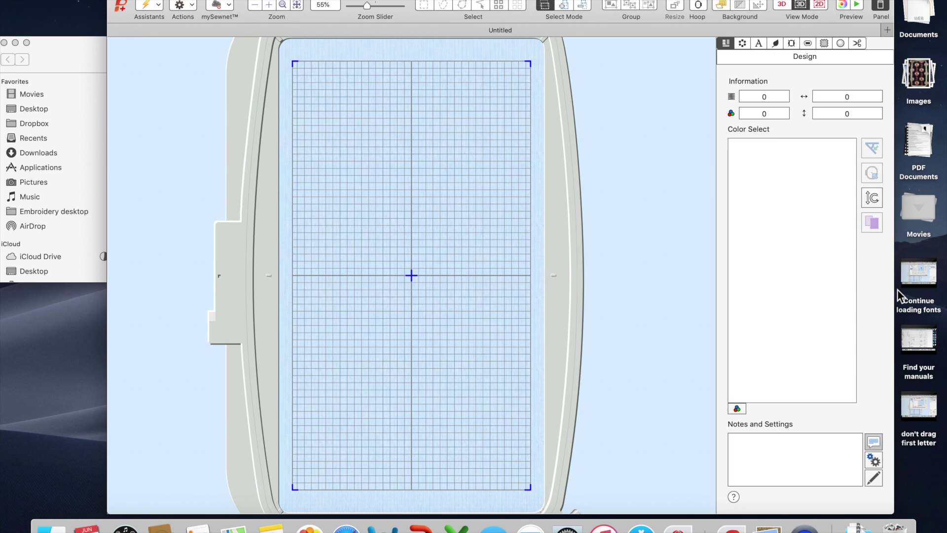
left_click(758, 44)
left_click(872, 141)
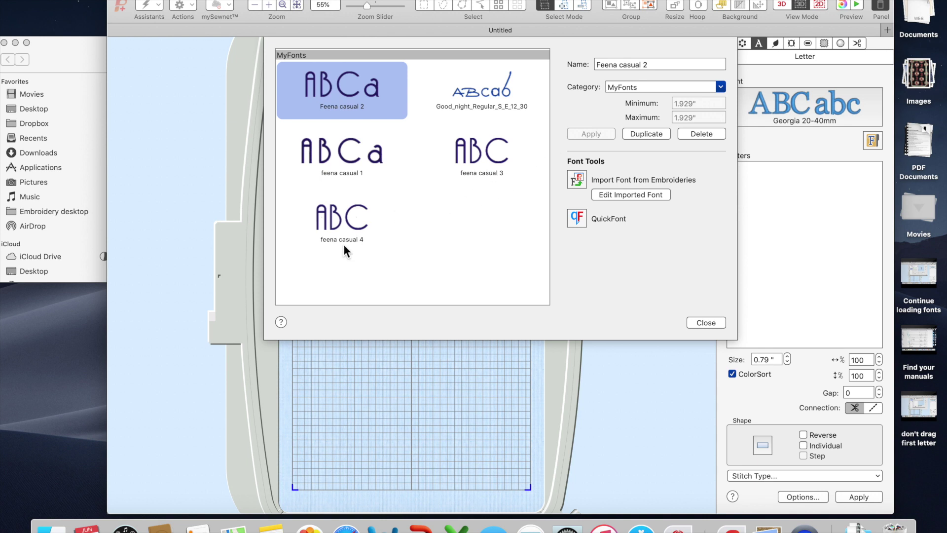
left_click(336, 220)
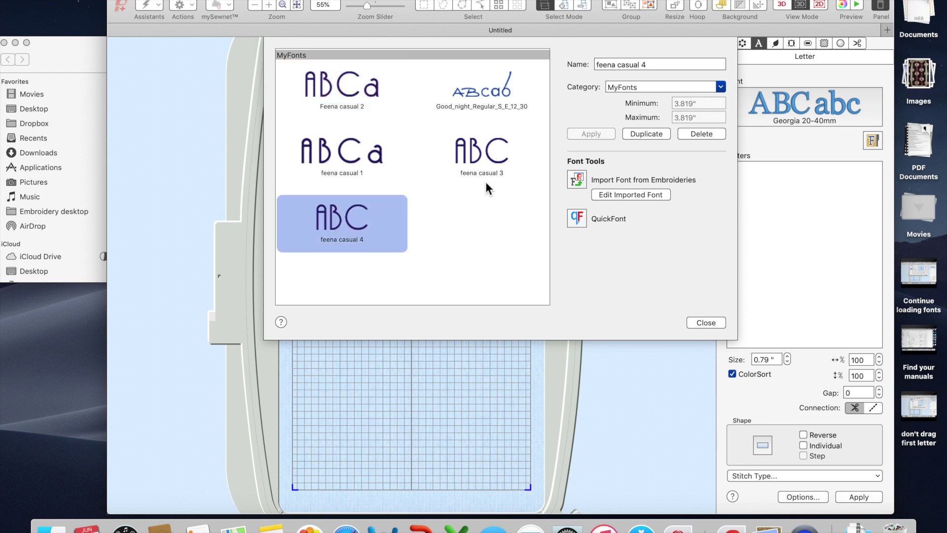
left_click(634, 193)
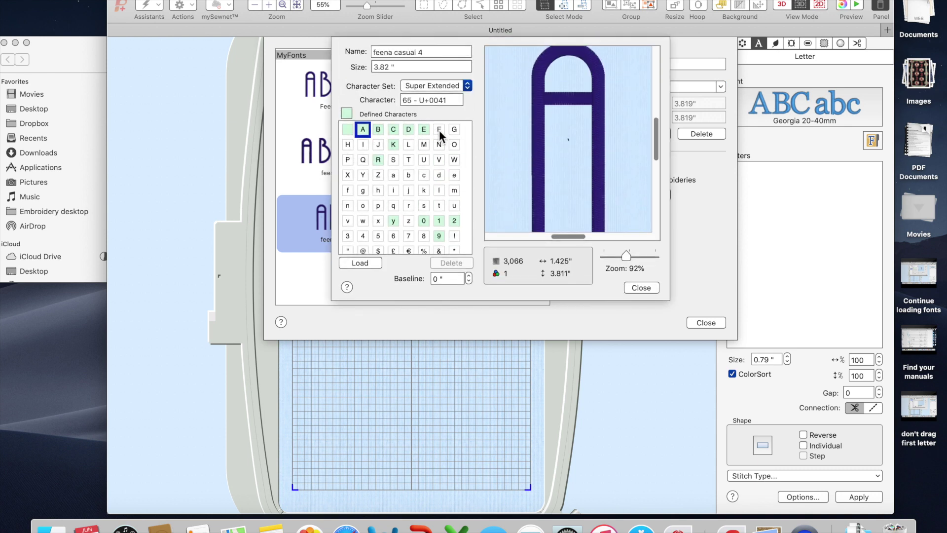
left_click(79, 160)
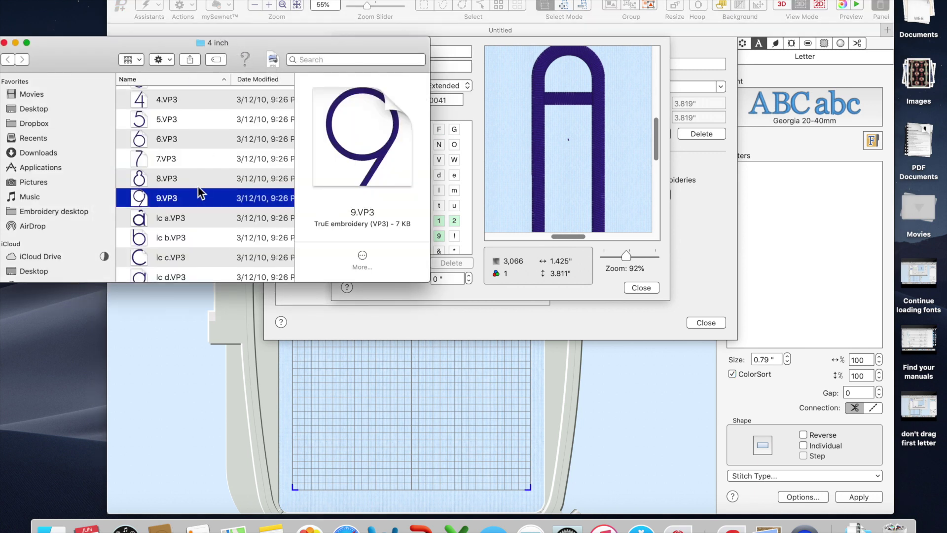
Step: Scroll the letter folder to UC F.VP3 and narrow its window to uncover the font grid
scroll(198, 187, "down", 10)
scroll(197, 185, "down", 10)
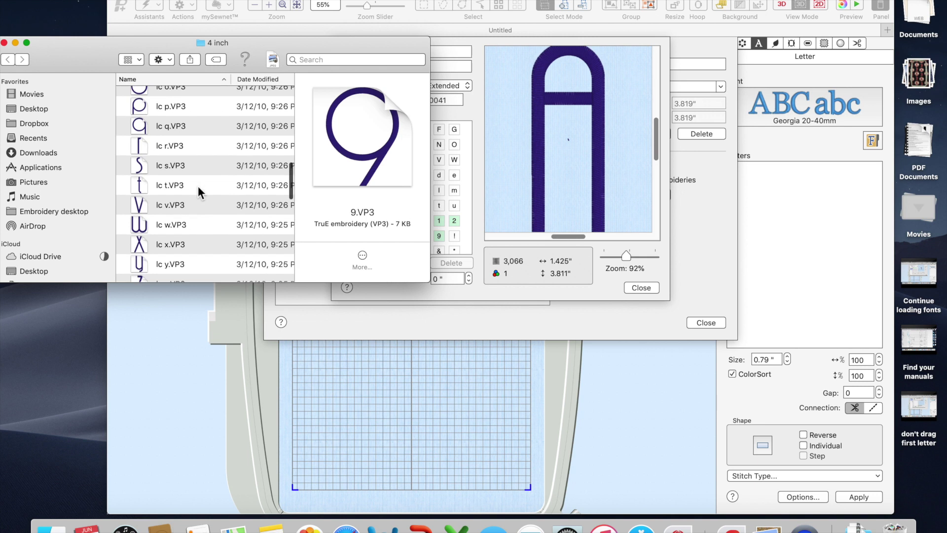
scroll(197, 185, "down", 5)
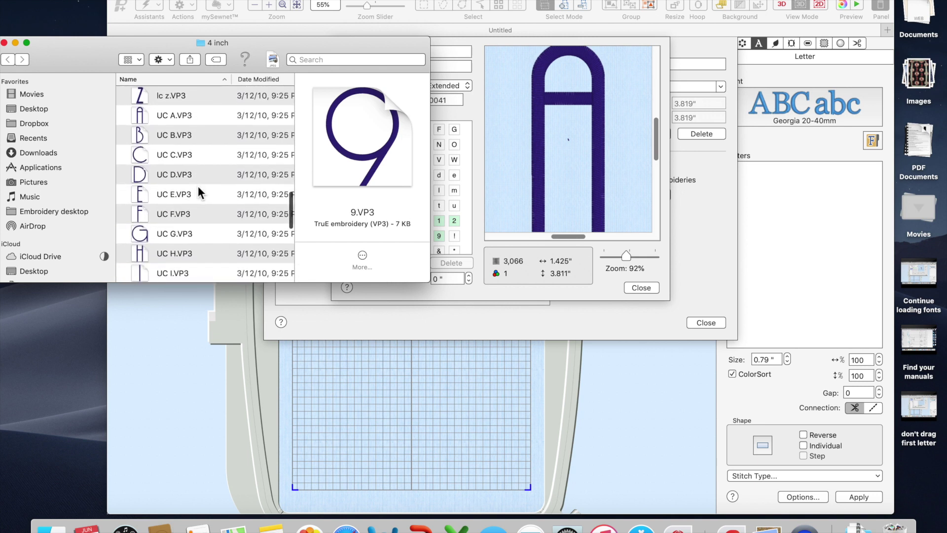
left_click(141, 212)
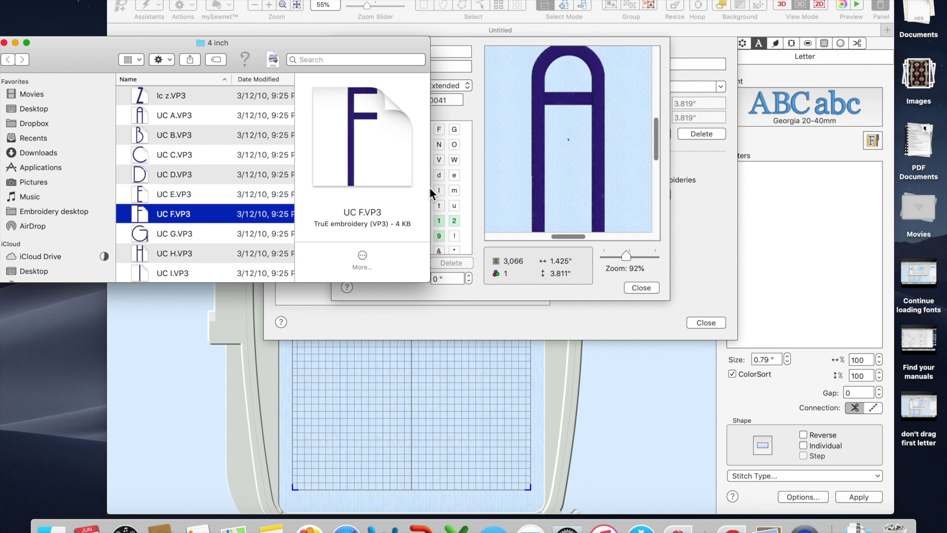
left_click_drag(430, 198, 174, 198)
left_click_drag(296, 30, 363, 30)
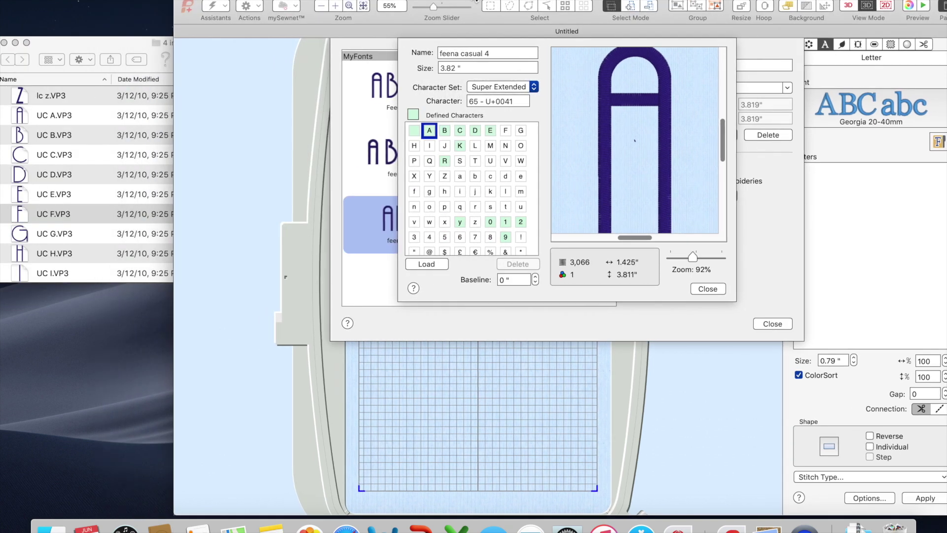
left_click(97, 53)
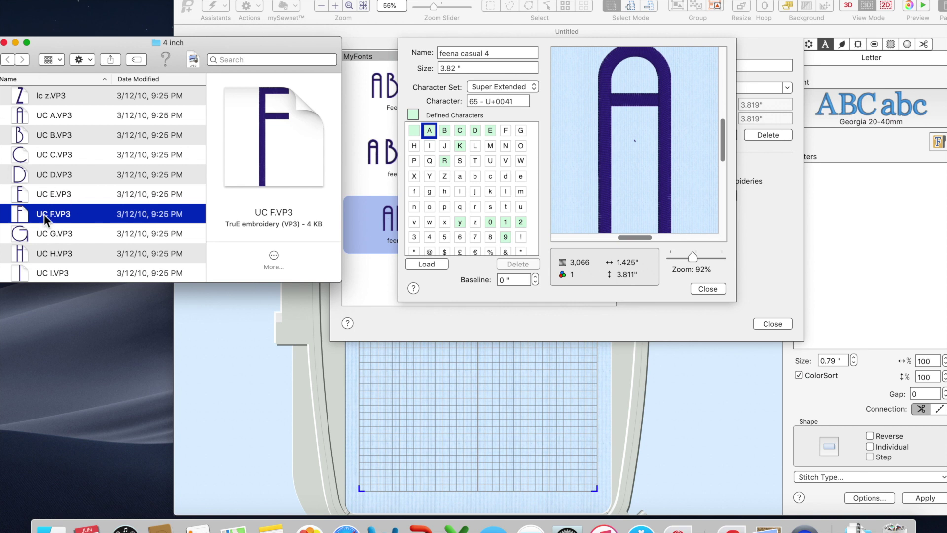
Step: Drag UC F.VP3, UC G.VP3 and UC H.VP3 onto the F, G and H grid cells
left_click_drag(15, 218, 501, 130)
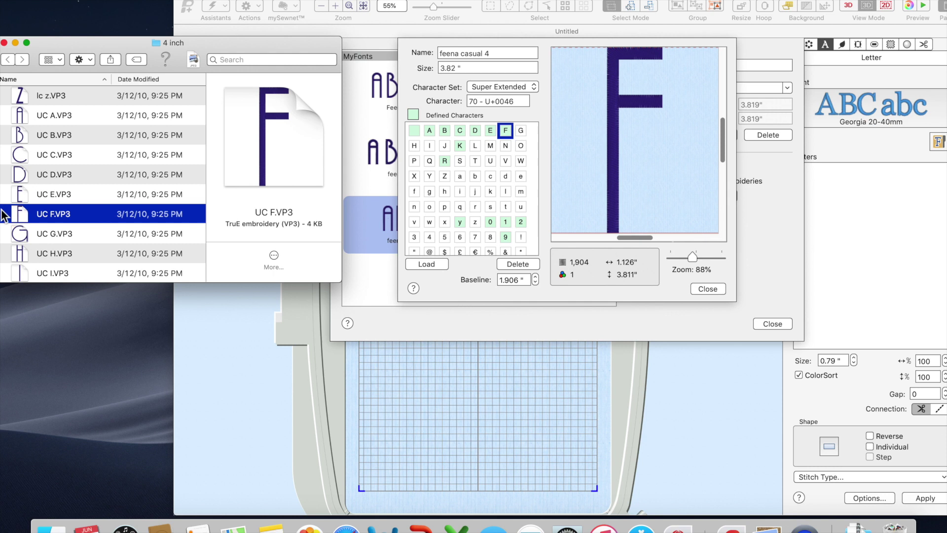
left_click(22, 234)
left_click_drag(22, 234, 528, 131)
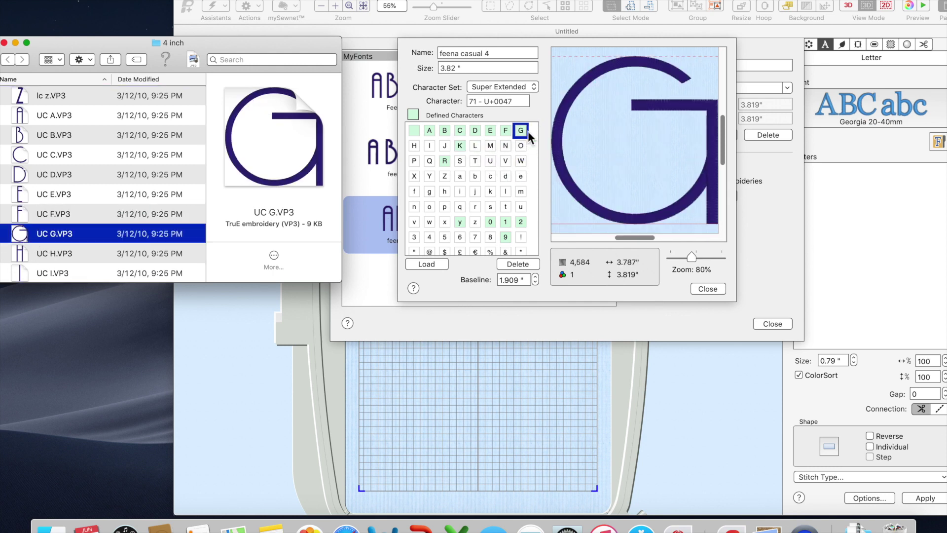
left_click(22, 253)
left_click_drag(22, 253, 415, 146)
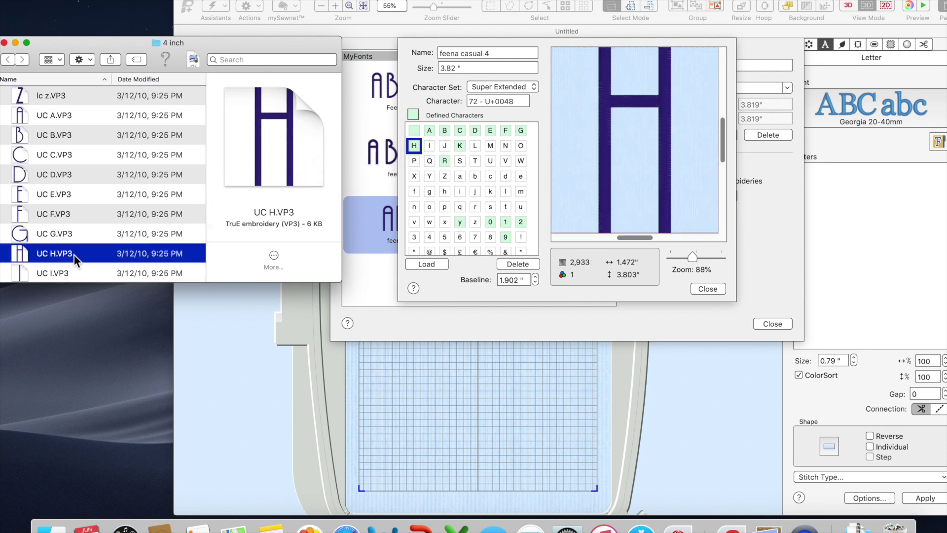
scroll(69, 247, "down", 4)
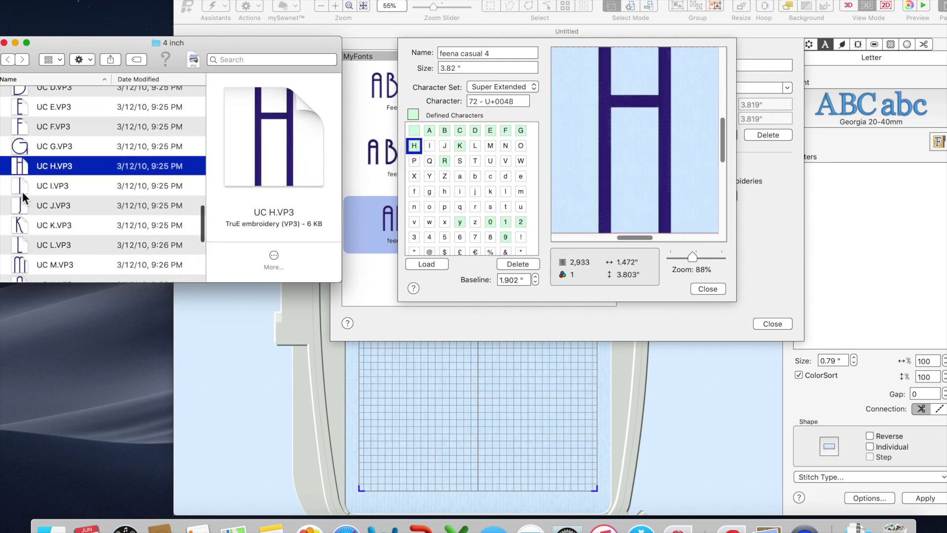